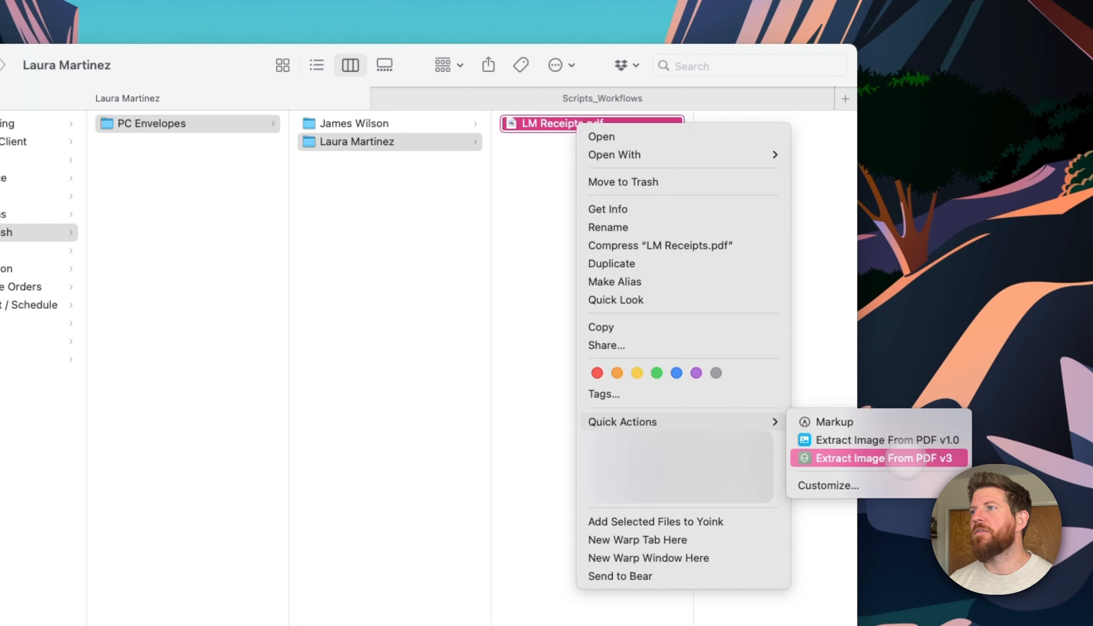
# Run the Extract Image From PDF v3 quick action on LM Receipts.pdf and preview the exported JPEGs in the LM Receipts folder.
pyautogui.click(893, 460)
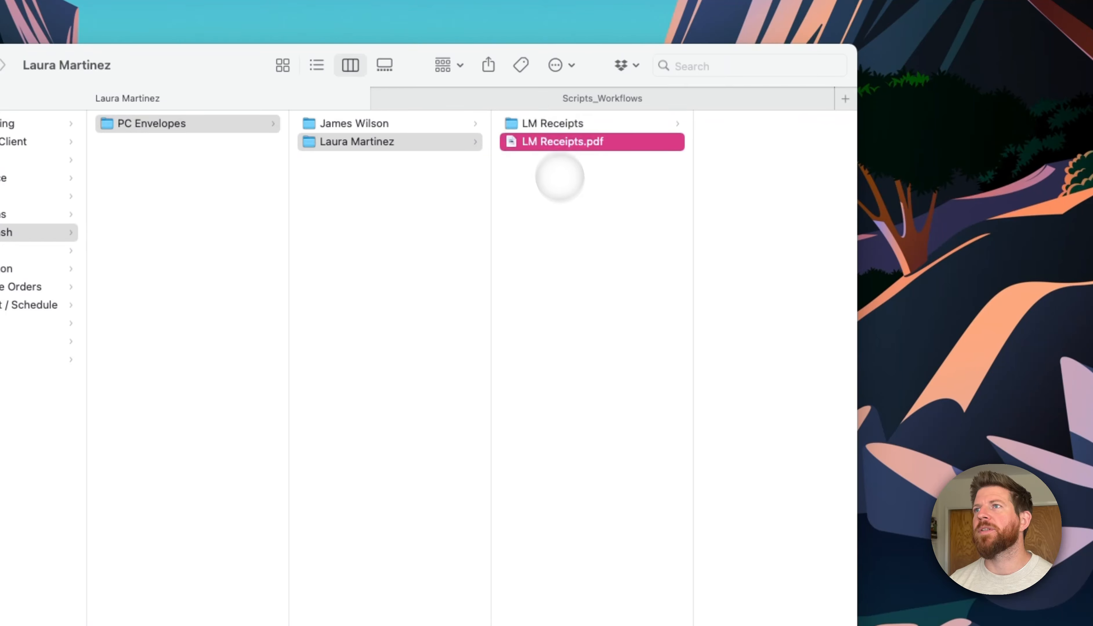
pyautogui.click(552, 121)
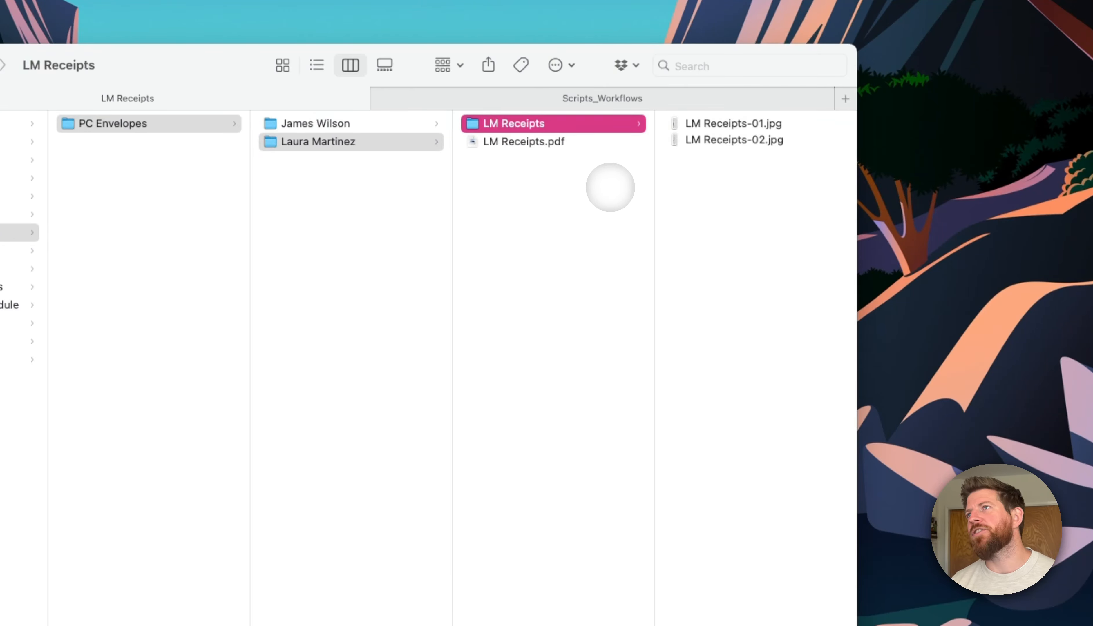
pyautogui.press('Right')
pyautogui.press('space')
pyautogui.press('Down')
pyautogui.press('Down')
pyautogui.press('space')
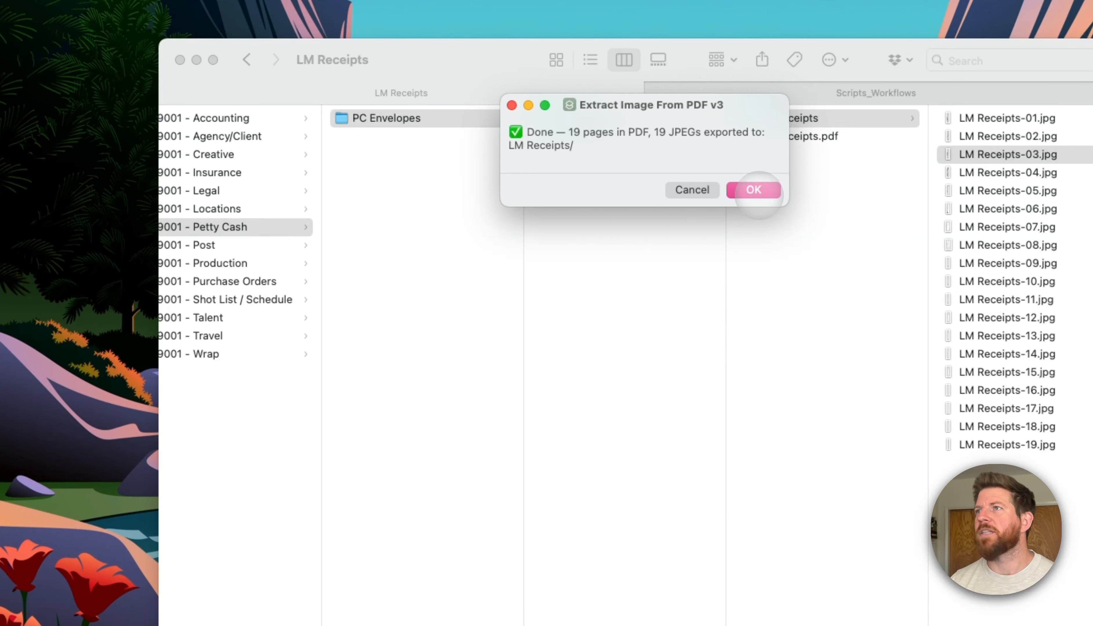
pyautogui.click(759, 191)
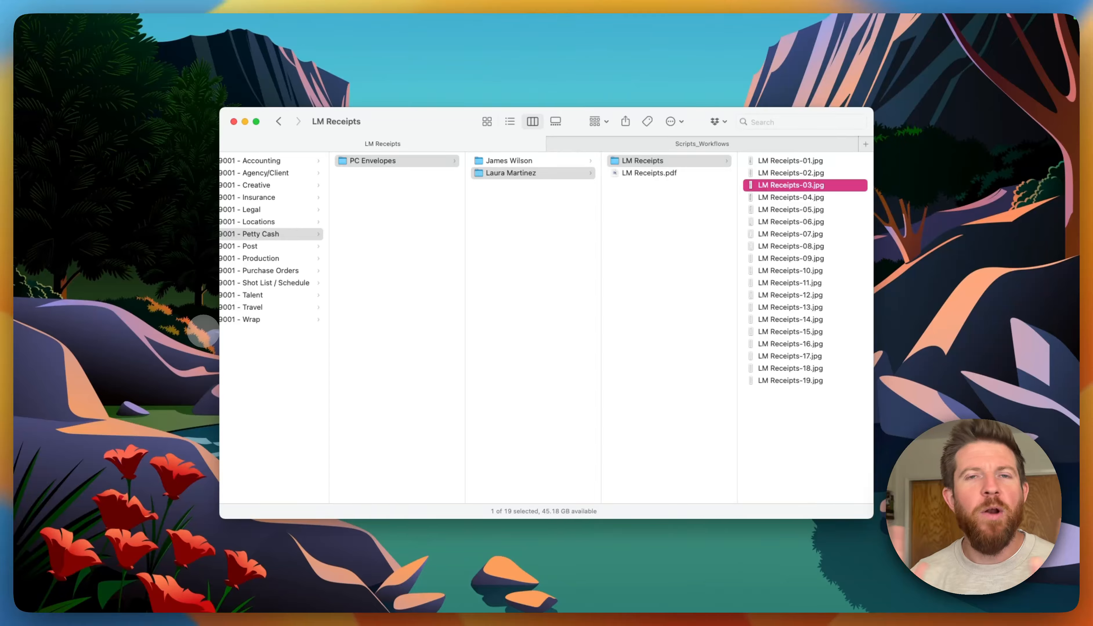
# Run the Extract Image From PDF v3 quick action on LM Receipts.pdf once more.
pyautogui.rightClick(662, 172)
pyautogui.moveTo(718, 370)
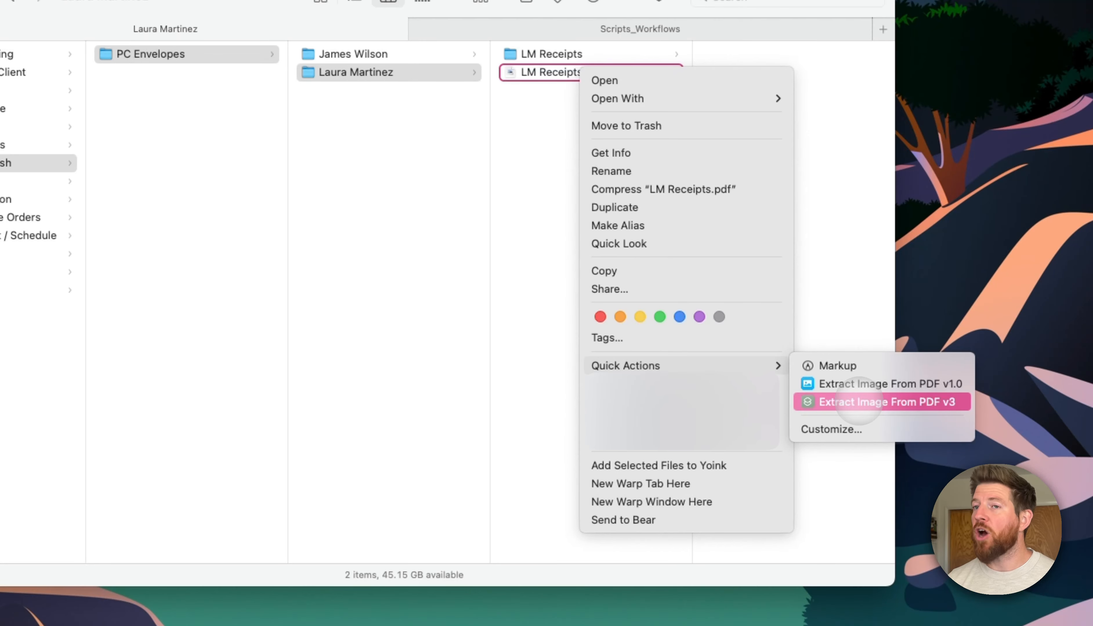
pyautogui.click(858, 401)
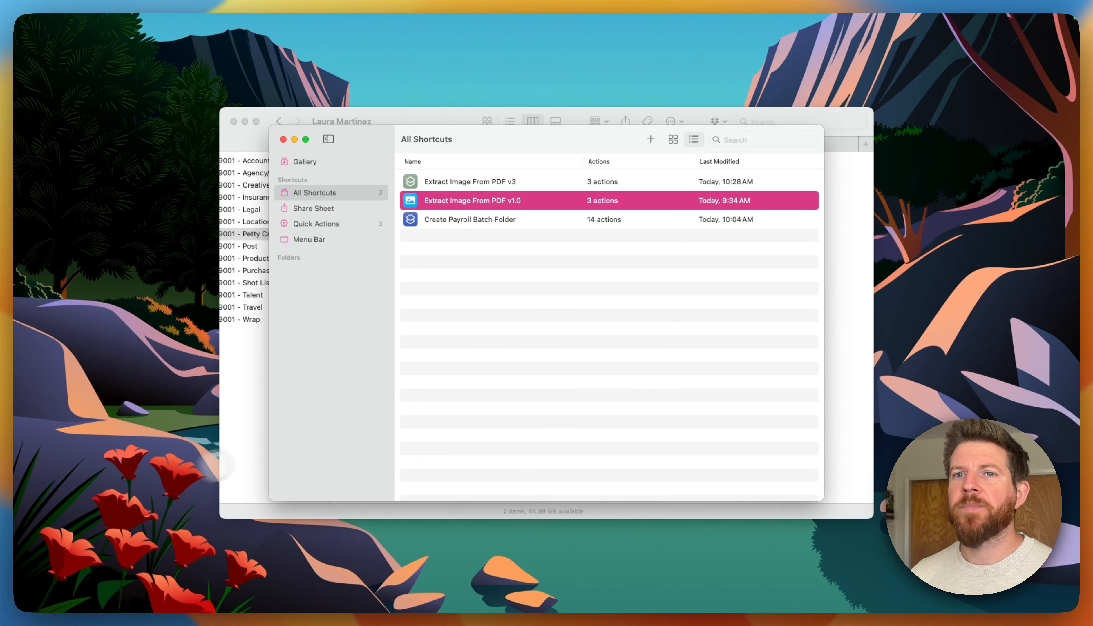
# Switch to Finder and create a folder named Payroll inside 99001 - Purchase Orders.
pyautogui.click(157, 440)
pyautogui.press('Left')
pyautogui.press('Left')
pyautogui.press('Left')
pyautogui.press('Down')
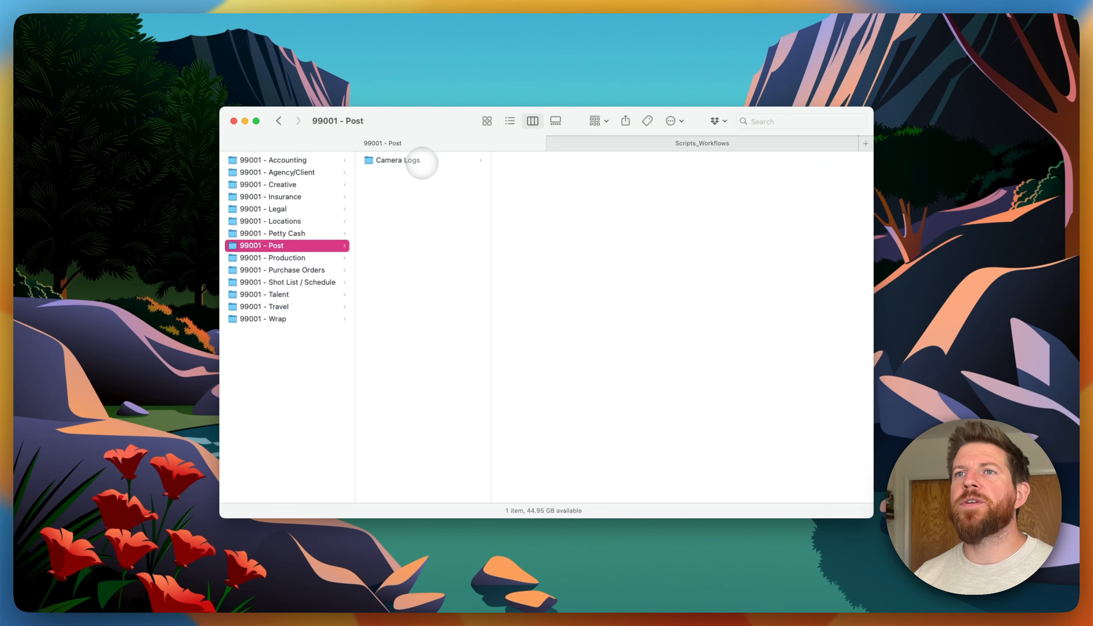
pyautogui.press('Down')
pyautogui.press('Down')
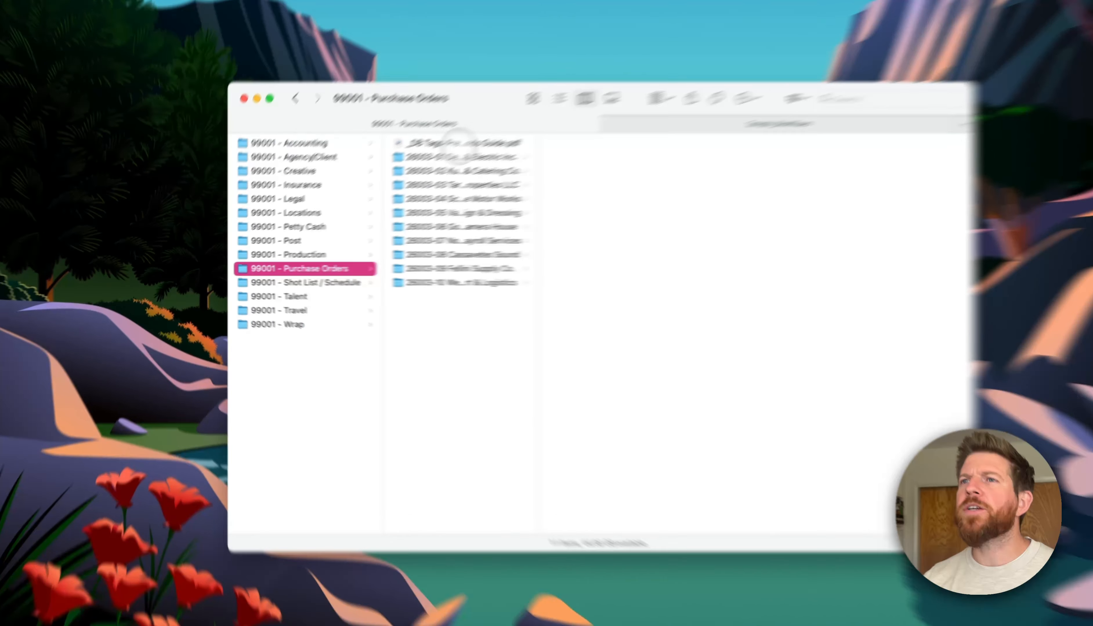
pyautogui.press('super+shift+n')
pyautogui.write('Payr')
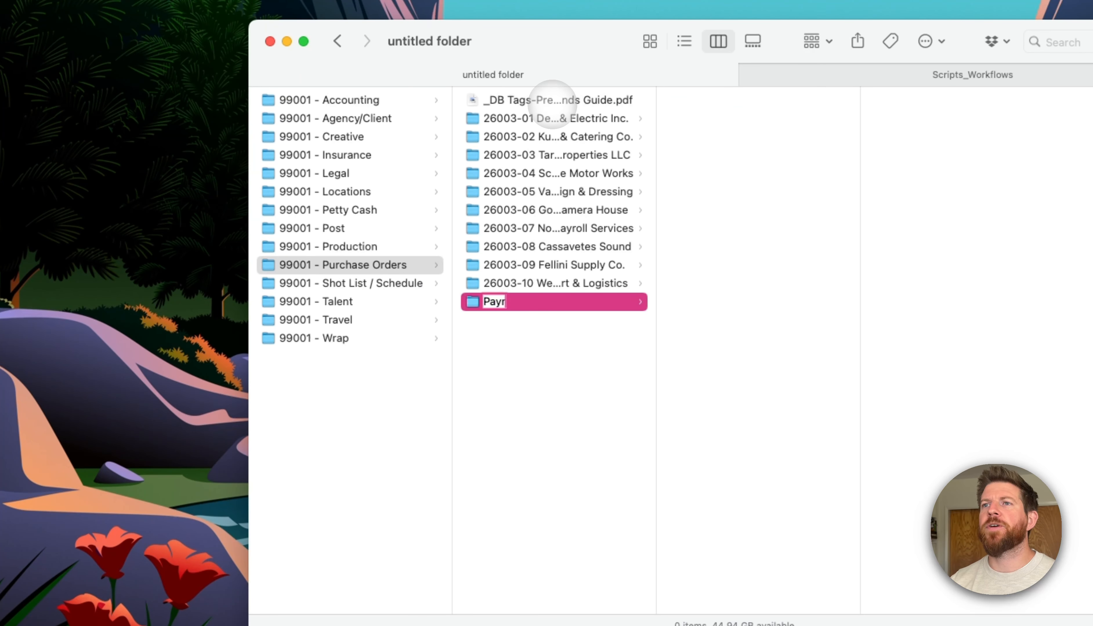
pyautogui.write('oll')
pyautogui.press('Return')
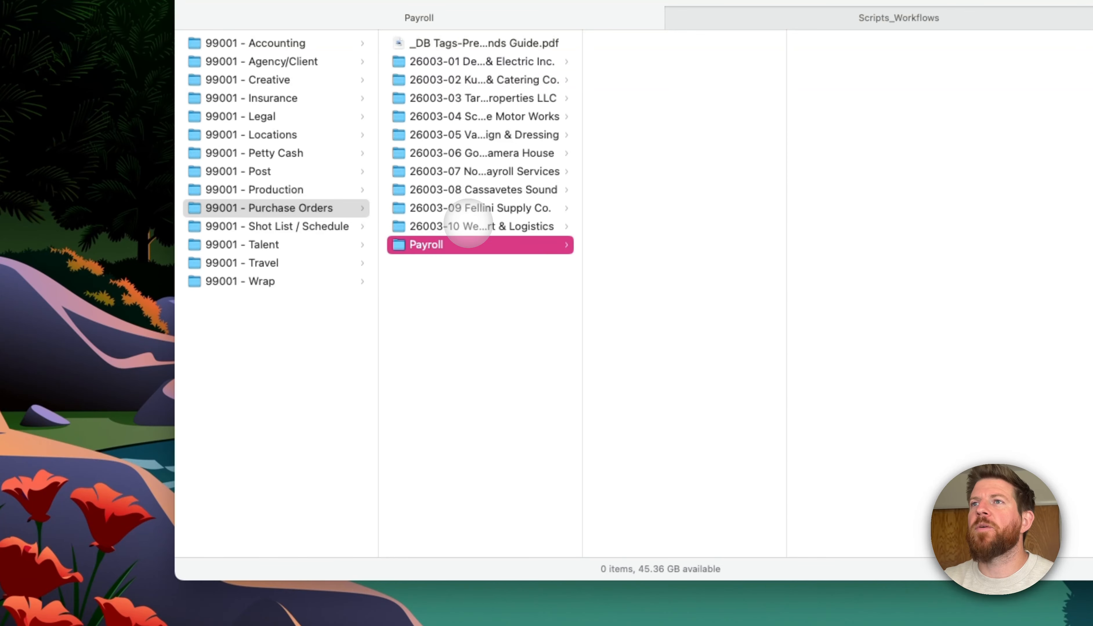
# Create a folder named "batch 123" inside the Payroll folder.
pyautogui.press('shift+super+n')
pyautogui.write('batc')
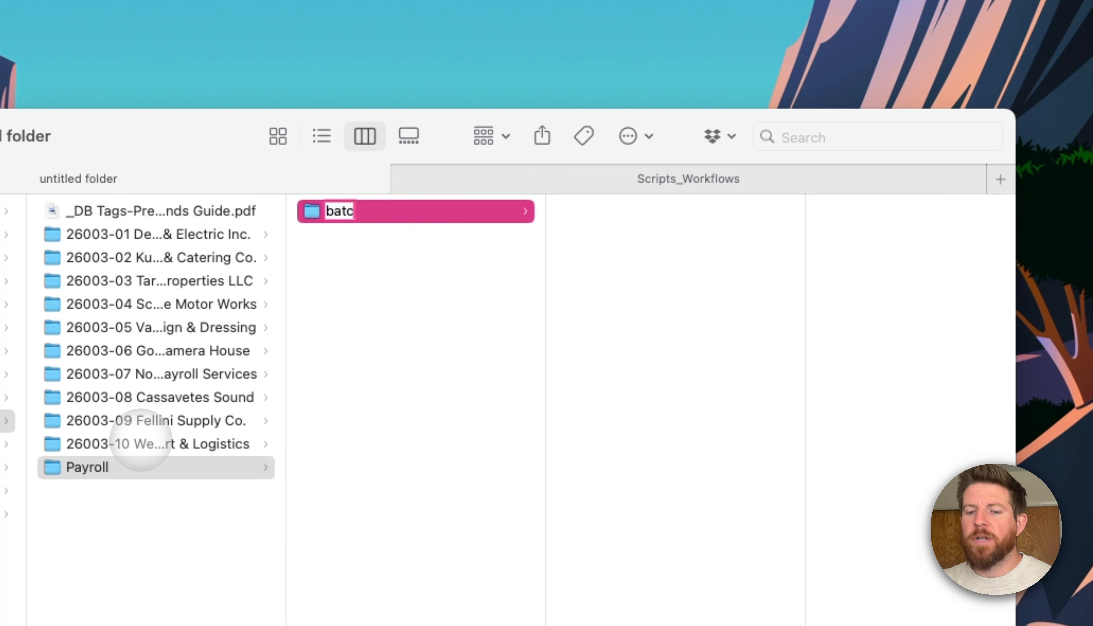
pyautogui.write('h 123')
pyautogui.press('Return')
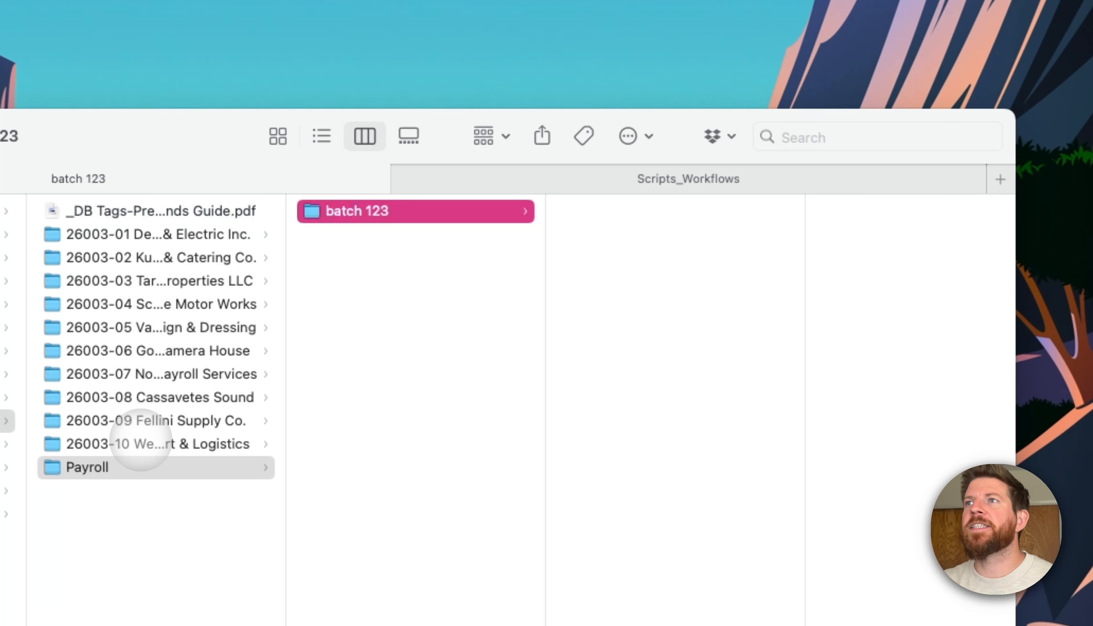
# Create two subfolders named "audit inv" and "log" inside the batch 123 folder.
pyautogui.press('shift+super+n')
pyautogui.write('audit in')
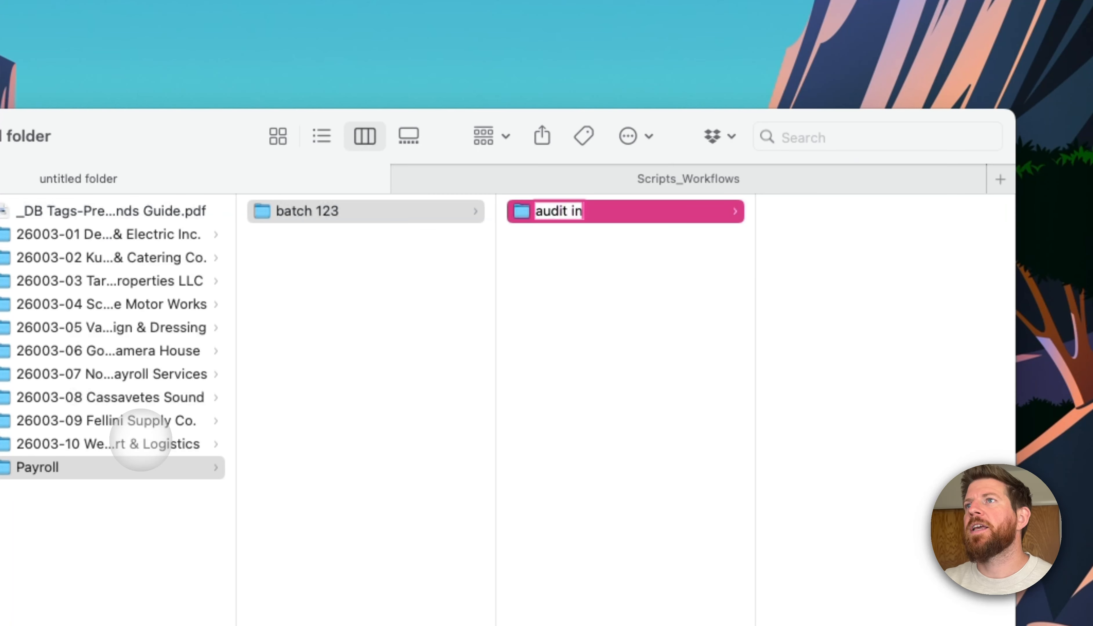
pyautogui.write('v')
pyautogui.press('Return')
pyautogui.press('Left')
pyautogui.press('shift+super+n')
pyautogui.press('BackSpace')
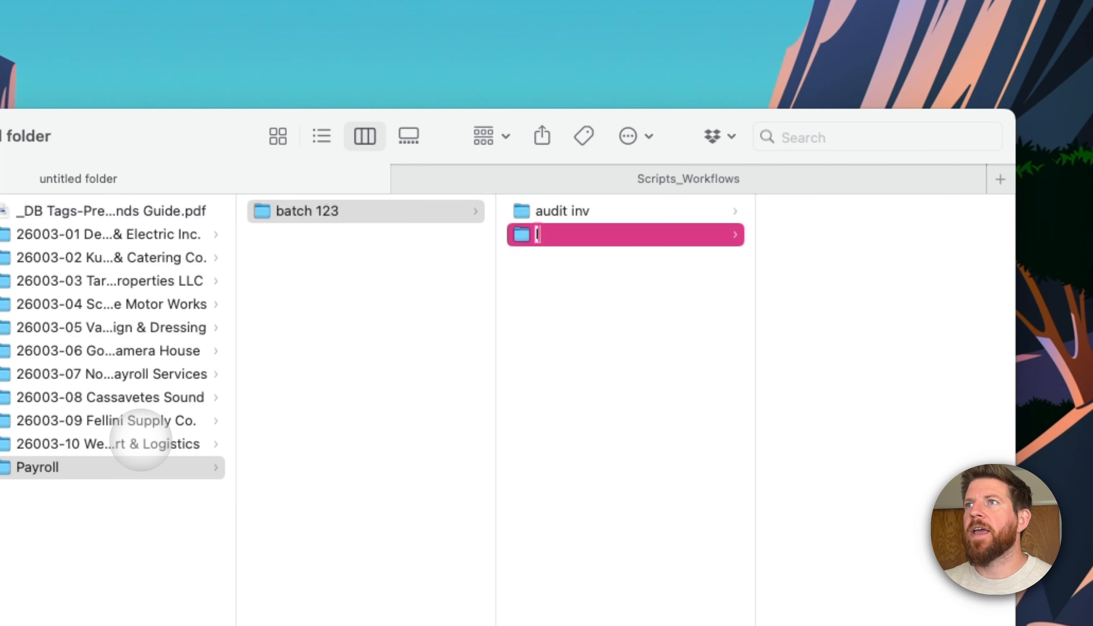
pyautogui.write('log')
pyautogui.press('Return')
# Add a third subfolder named "timecards" inside batch 123, alongside audit inv and log.
pyautogui.press('Left')
pyautogui.press('shift+super+n')
pyautogui.write('ti')
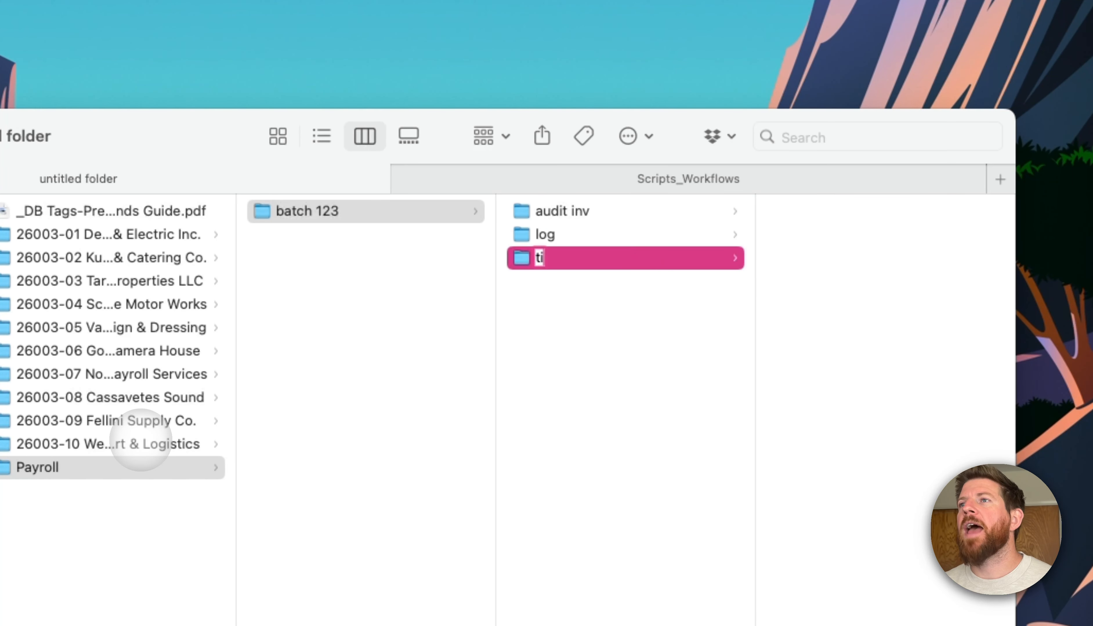
pyautogui.write('mecards')
pyautogui.press('Return')
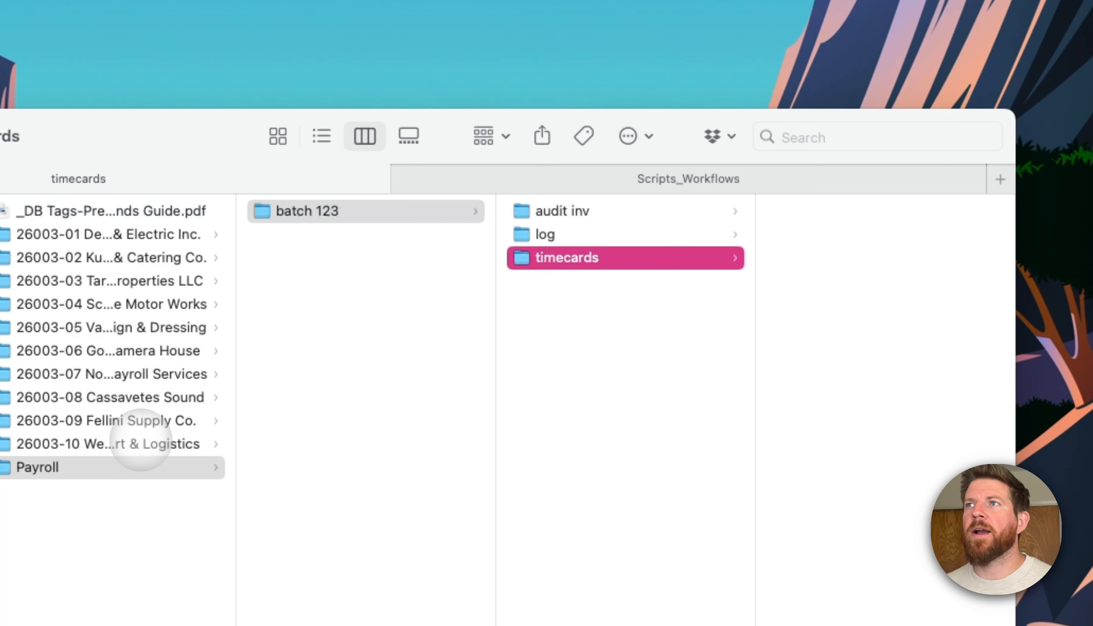
pyautogui.press('Up')
pyautogui.press('Up')
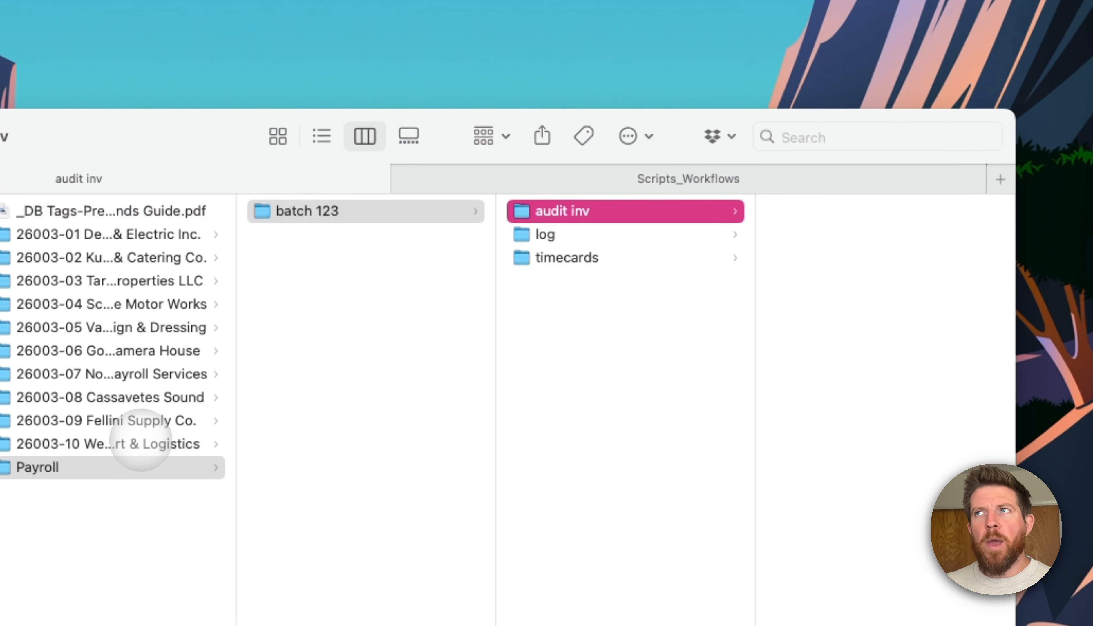
pyautogui.press('Down')
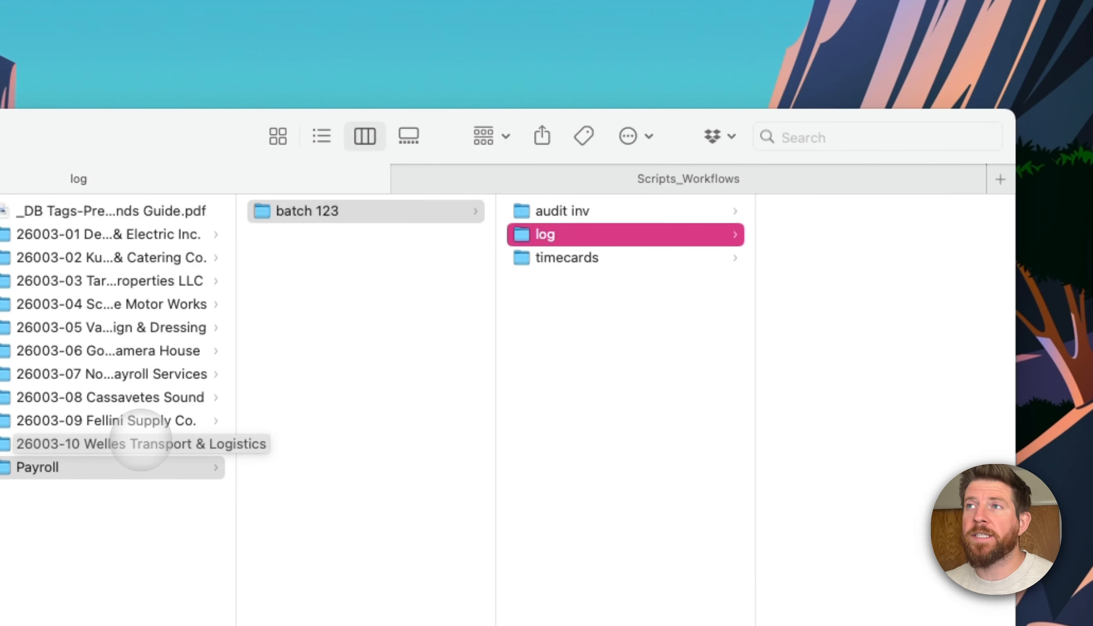
pyautogui.press('Down')
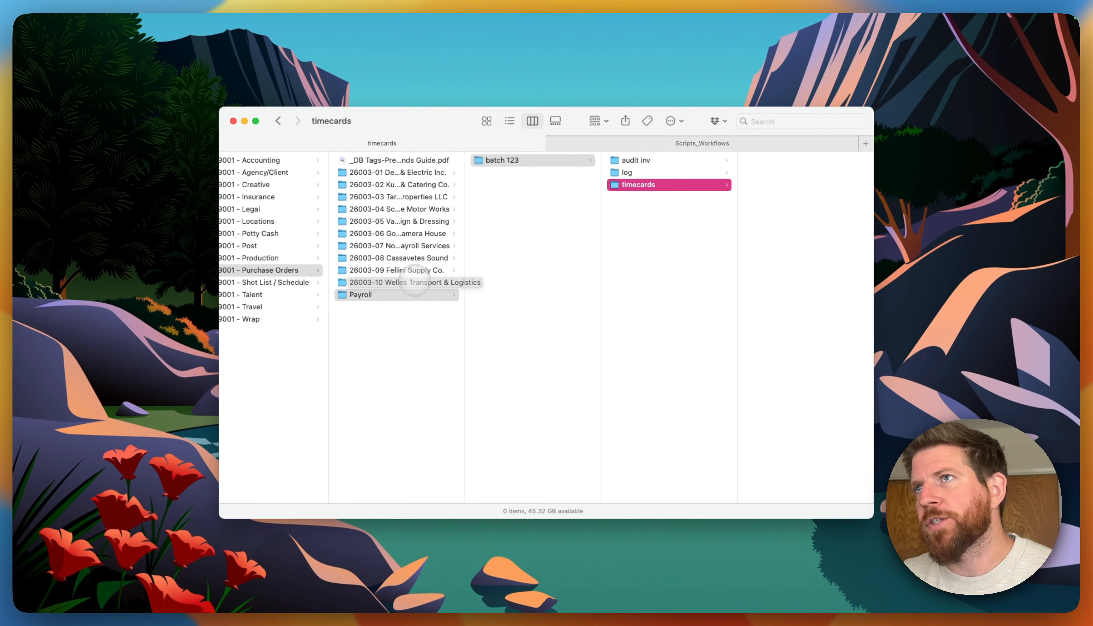
pyautogui.press('Left')
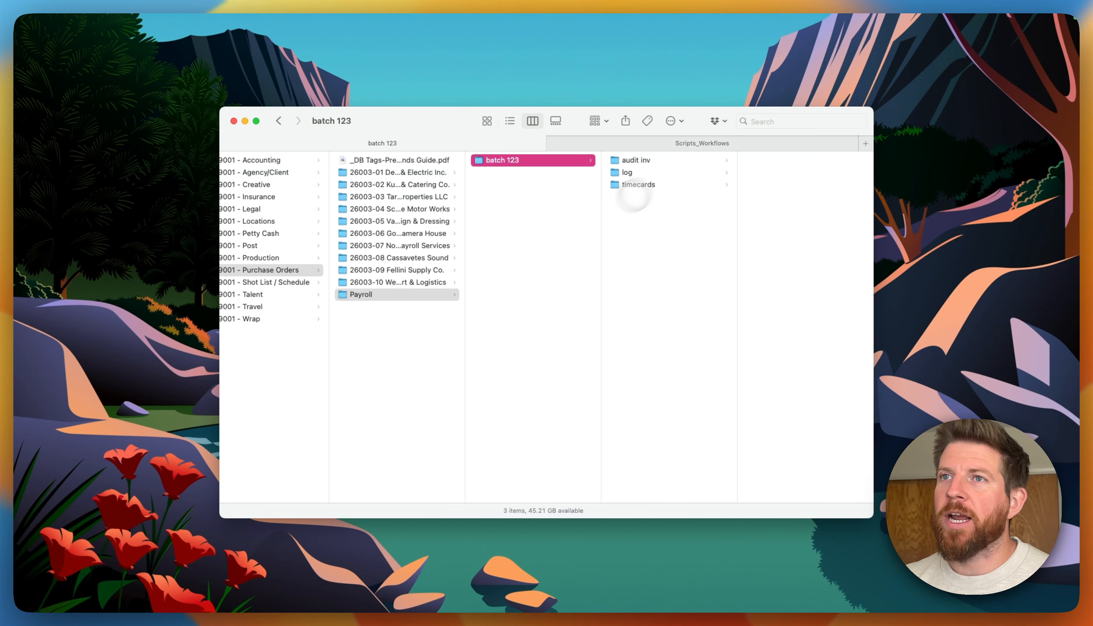
# Run the Create Payroll Batch Folder quick action on the Payroll folder with "Batch 234" as the payroll batch name.
pyautogui.click(385, 295)
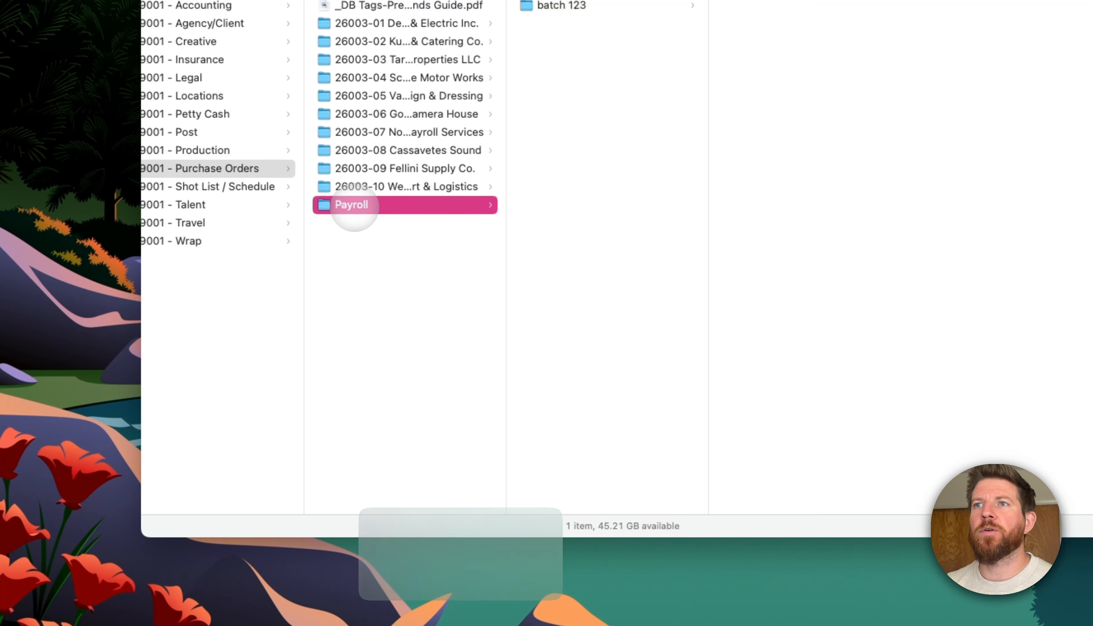
pyautogui.rightClick(353, 207)
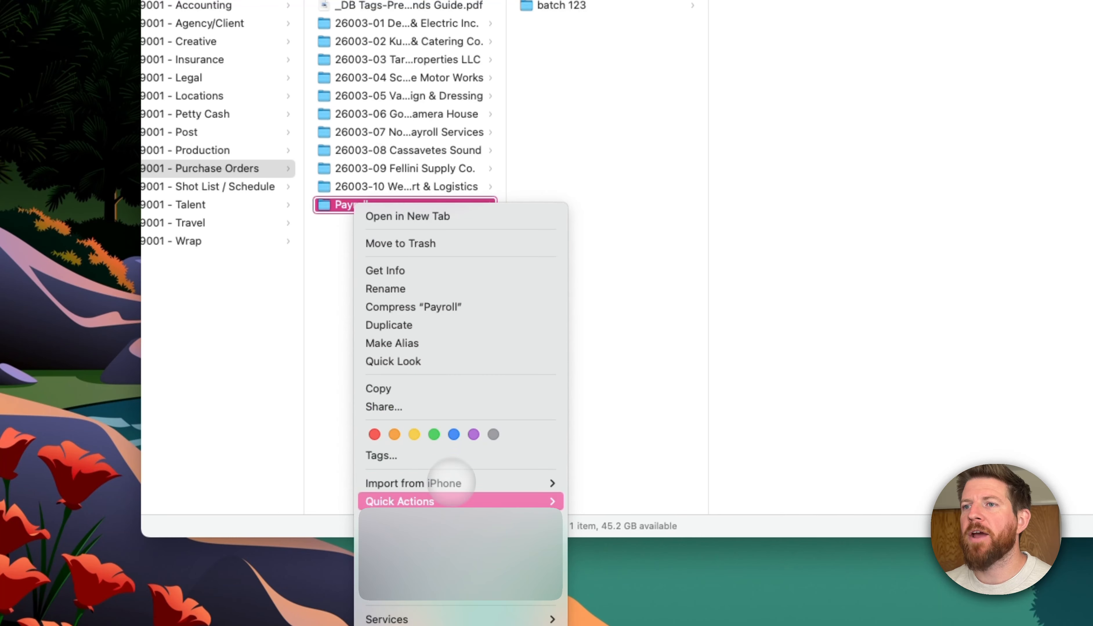
pyautogui.moveTo(454, 502)
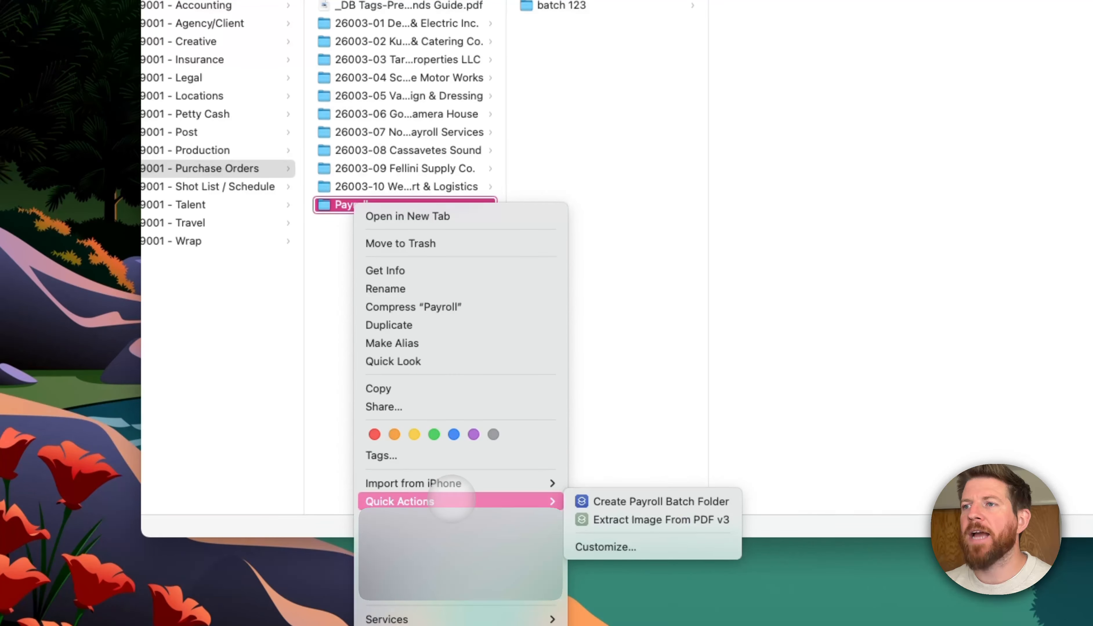
pyautogui.click(654, 503)
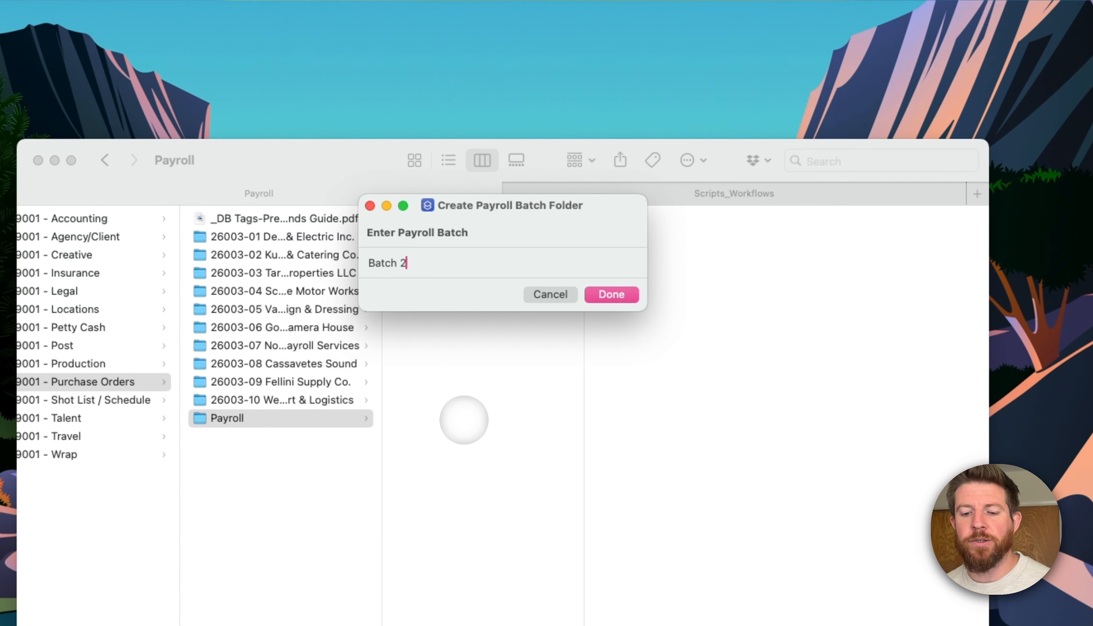
pyautogui.press('Return')
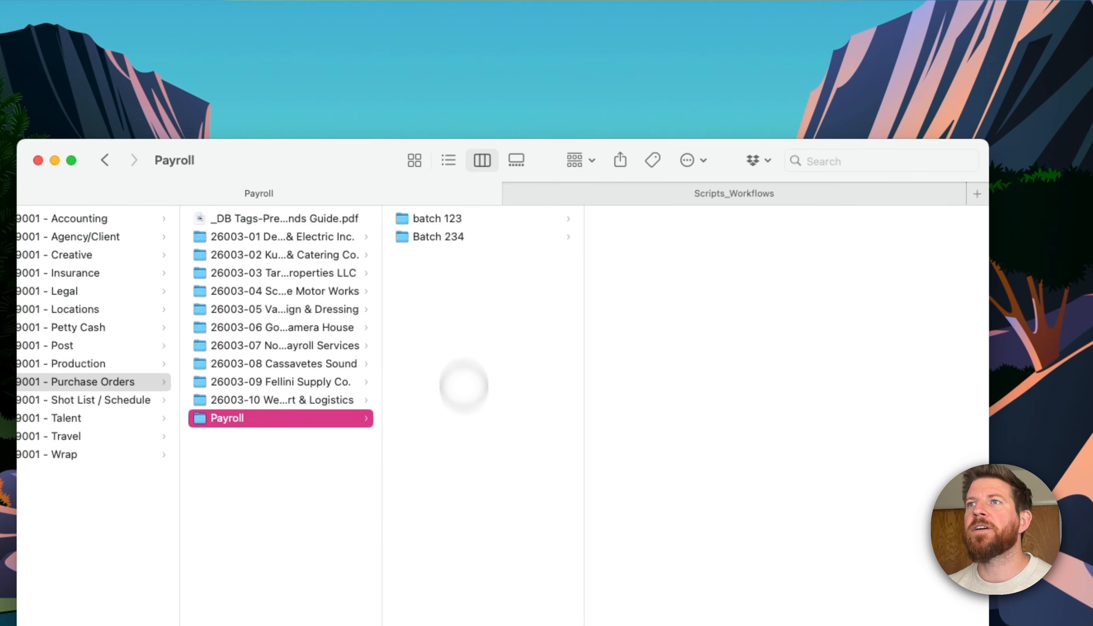
# Open the Batch 234 folder and check its _audit-inv, _log and _timecards subfolders.
pyautogui.click(436, 236)
pyautogui.press('Right')
pyautogui.press('Down')
pyautogui.press('Down')
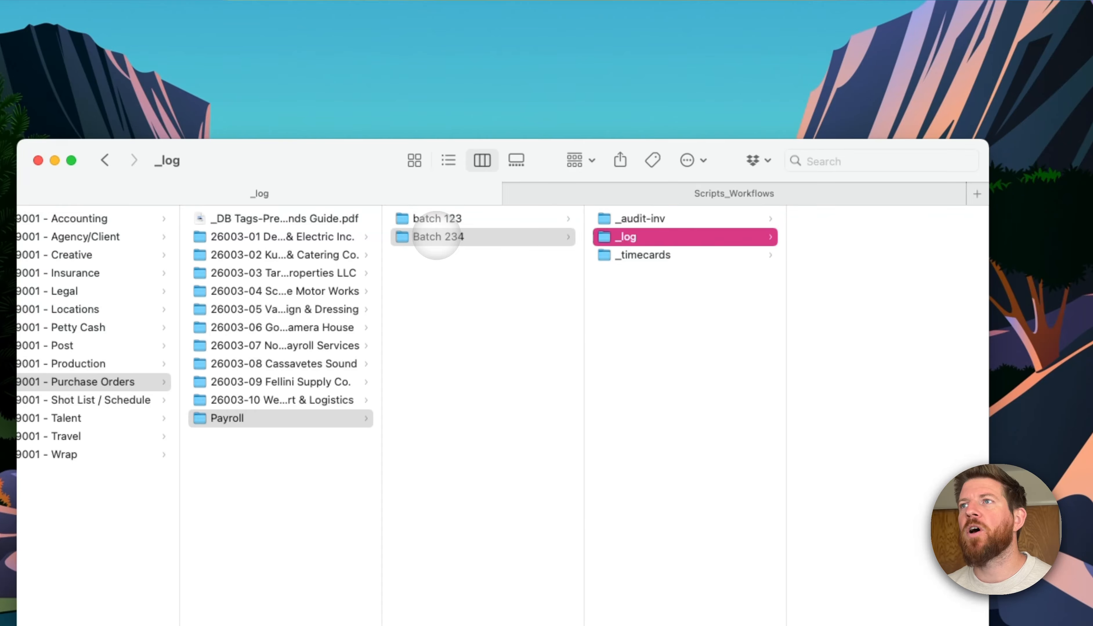
pyautogui.press('Up')
pyautogui.press('Up')
pyautogui.press('Down')
pyautogui.press('Down')
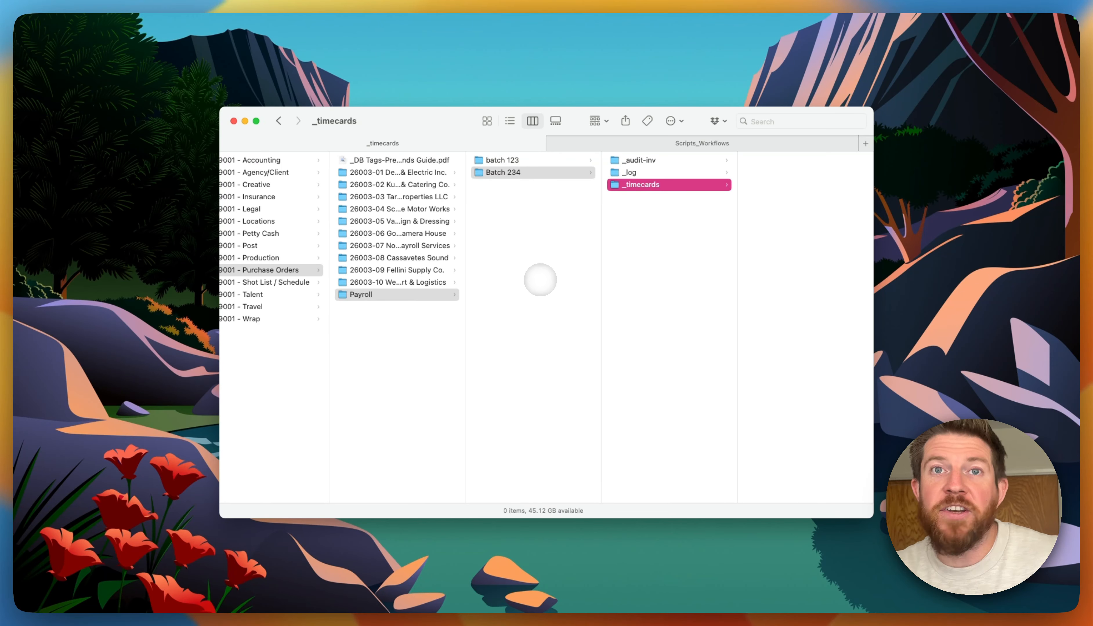
# Switch to Shortcuts, open the Create Payroll Batch Folder shortcut and look through the list of available actions.
pyautogui.press('super+Tab')
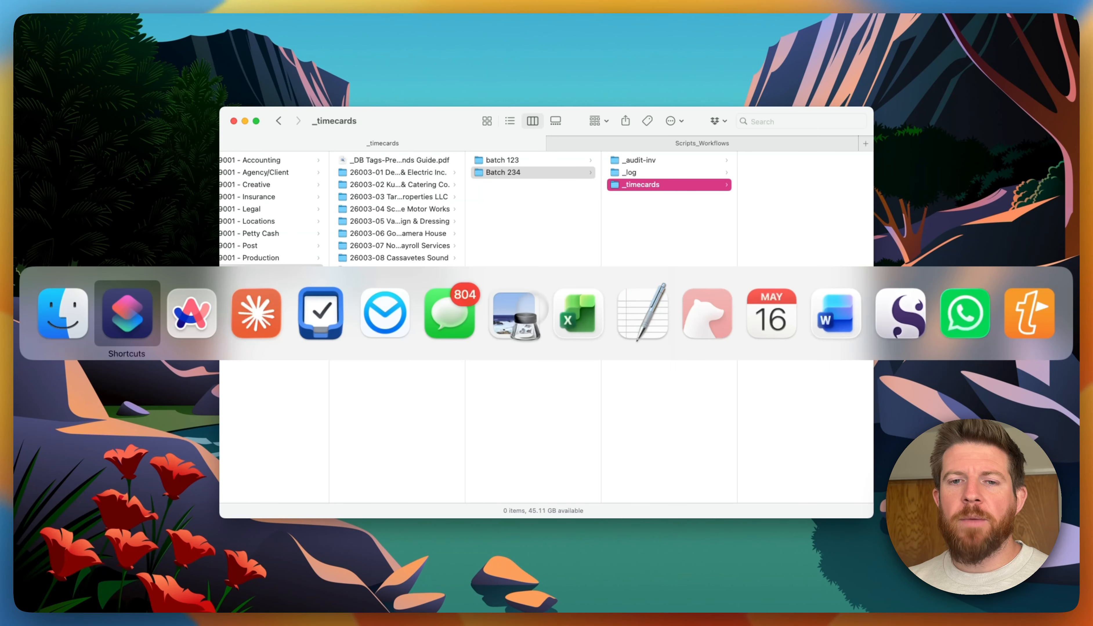
pyautogui.click(128, 314)
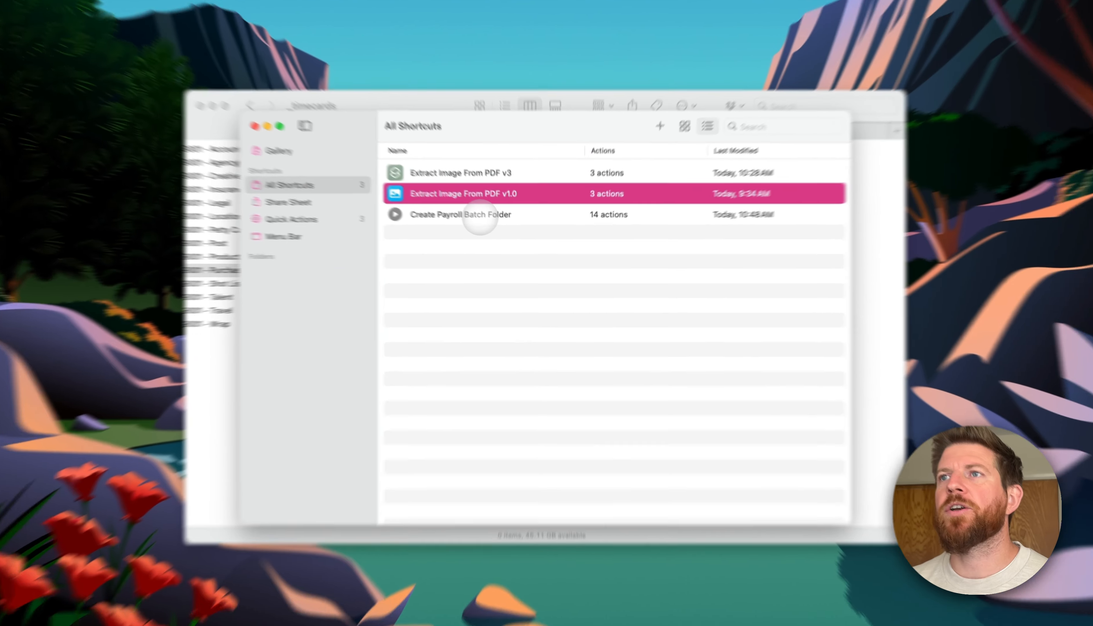
pyautogui.doubleClick(483, 219)
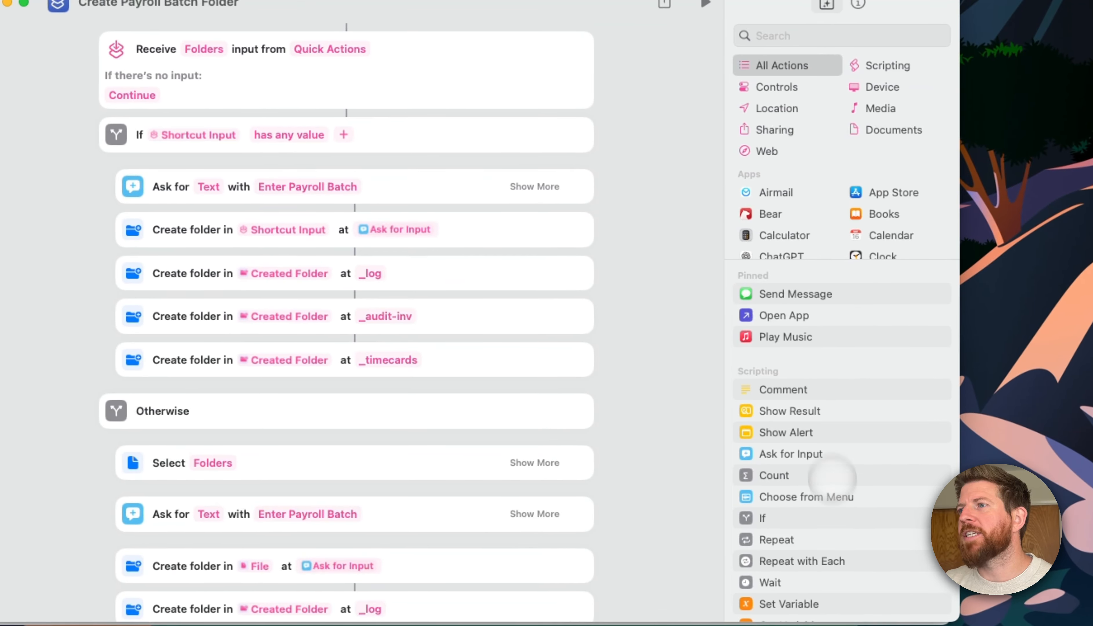
pyautogui.scroll(-10, 679, 375)
pyautogui.scroll(-12, 826, 393)
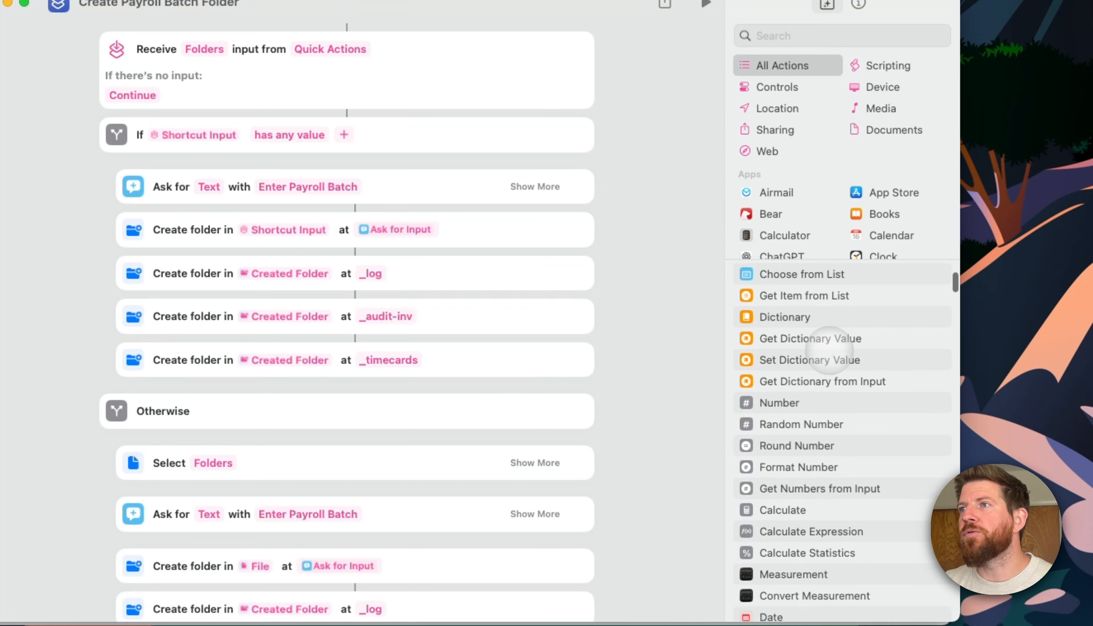
pyautogui.scroll(-15, 852, 425)
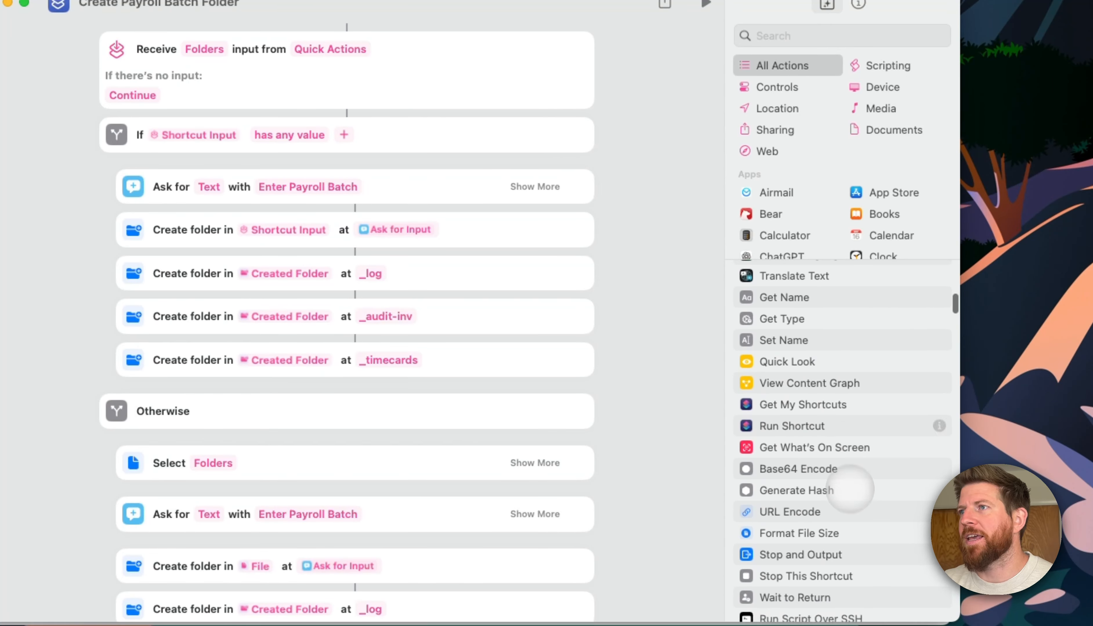
pyautogui.scroll(-15, 831, 360)
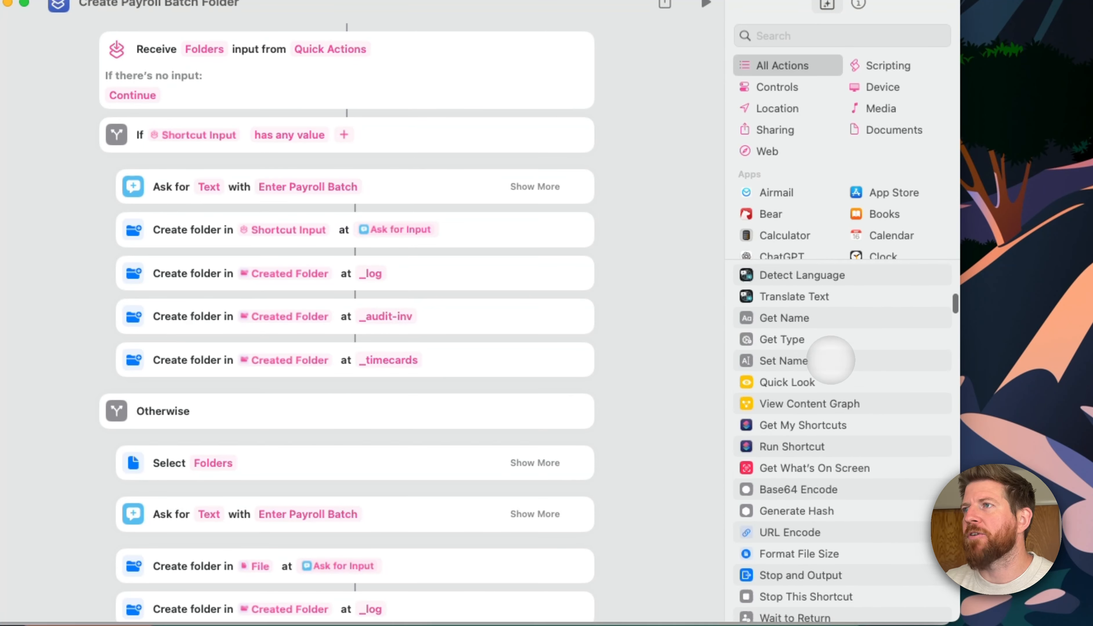
pyautogui.scroll(20, 830, 360)
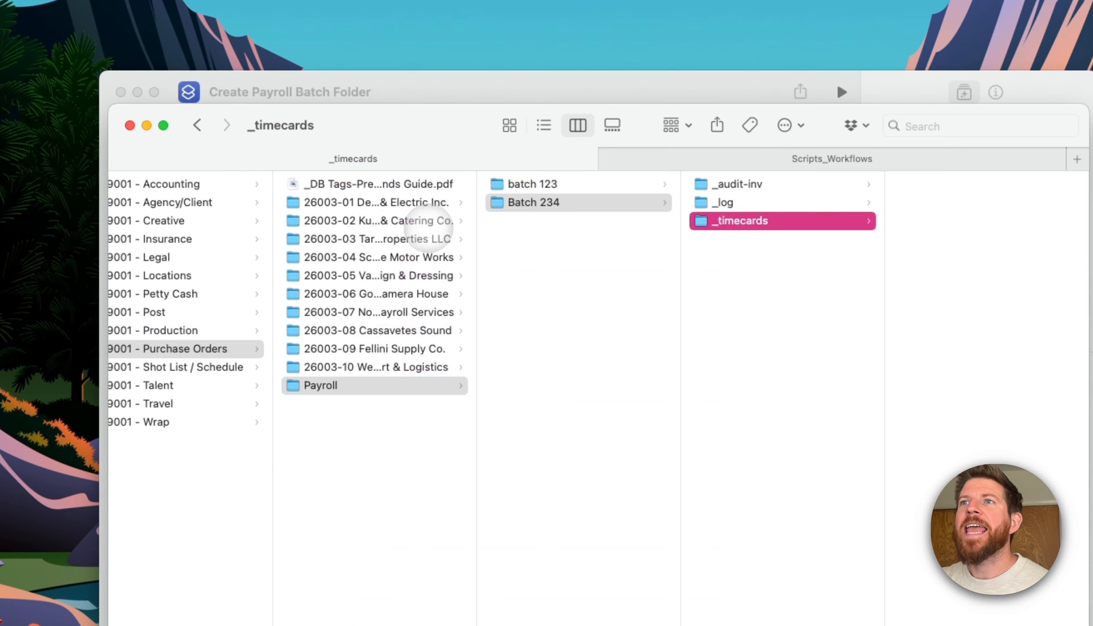
# Return from the Payroll folder to the Create Payroll Batch Folder shortcut and show the default answer of its first Ask for Text action.
pyautogui.click(519, 267)
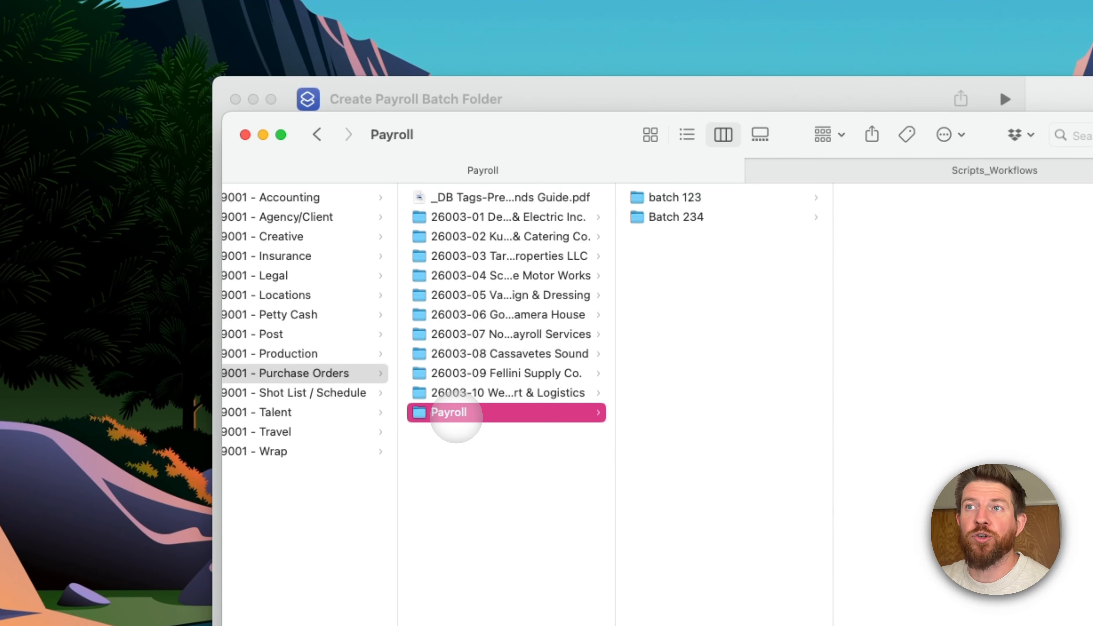
pyautogui.click(556, 90)
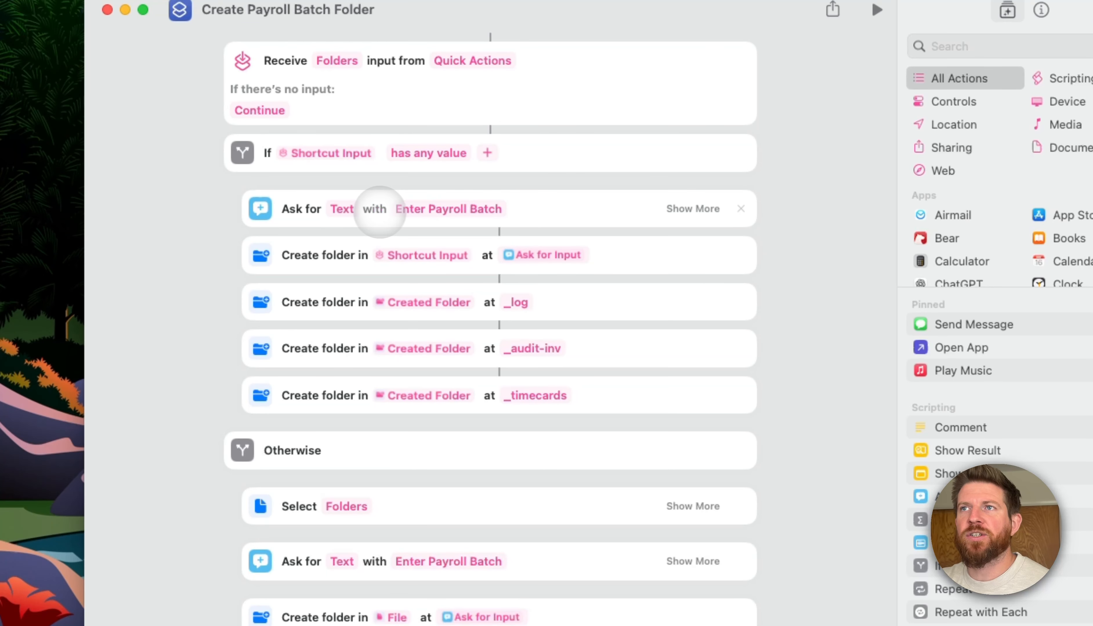
pyautogui.click(693, 209)
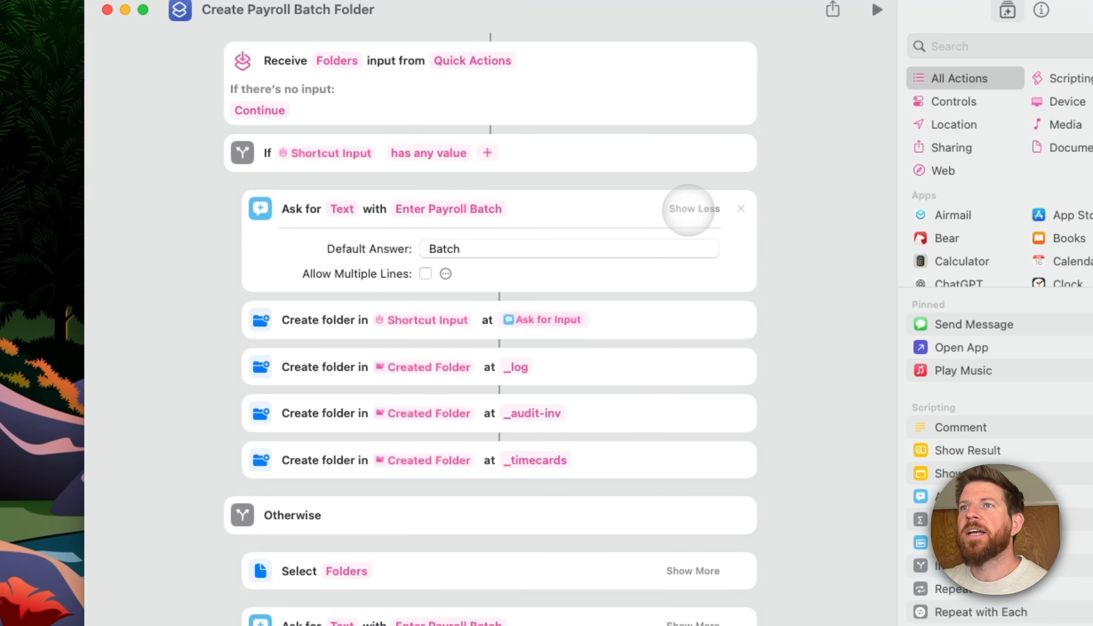
pyautogui.click(447, 249)
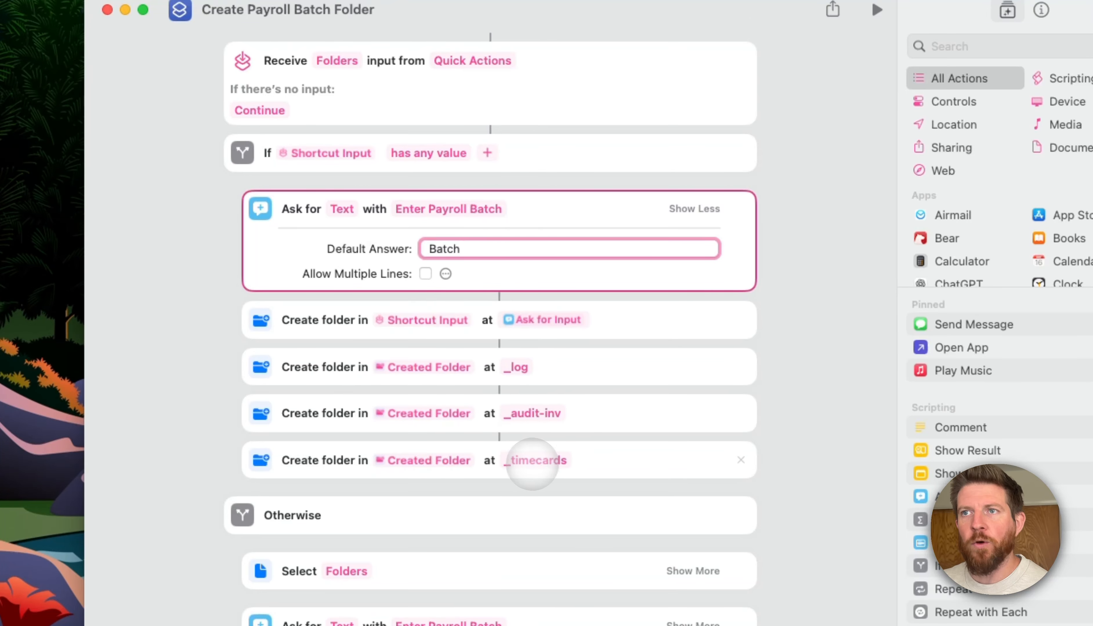
# Examine the folder actions and the Otherwise branch of the payroll shortcut, and try running it from the editor.
pyautogui.scroll(-4, 426, 276)
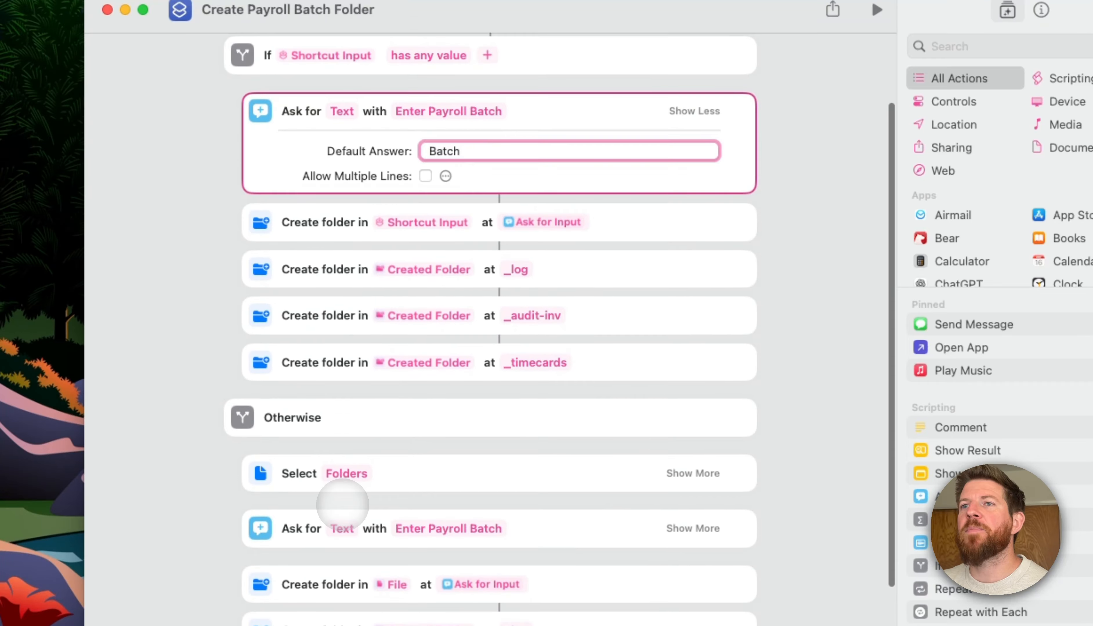
pyautogui.scroll(-3, 390, 429)
pyautogui.moveTo(368, 367)
pyautogui.mouseDown()
pyautogui.moveTo(366, 378)
pyautogui.moveTo(395, 372)
pyautogui.moveTo(359, 366)
pyautogui.moveTo(366, 361)
pyautogui.moveTo(354, 374)
pyautogui.mouseUp()
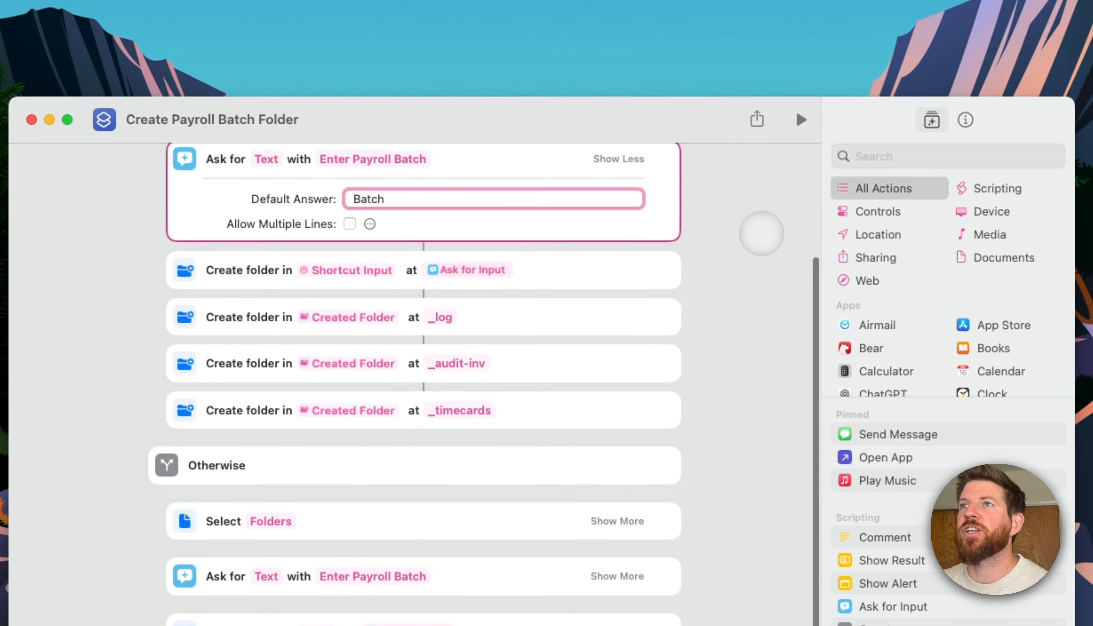
pyautogui.click(801, 120)
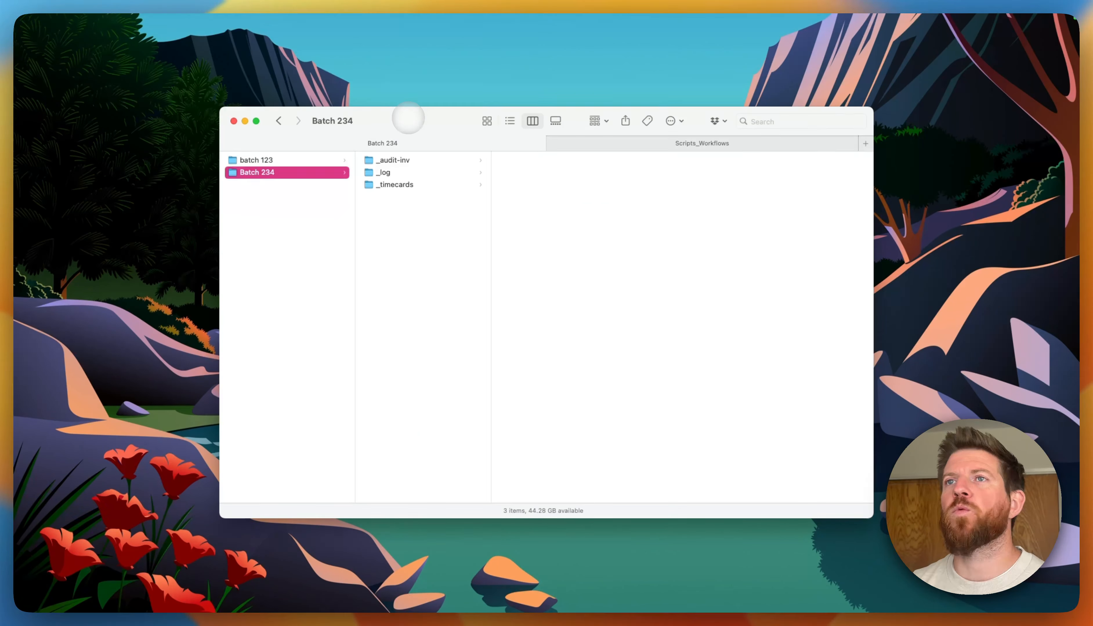
# Switch to Finder and select LM Receipts.pdf in the second person's folder under 99001 - Petty Cash, PC Envelopes.
pyautogui.press('super+Up')
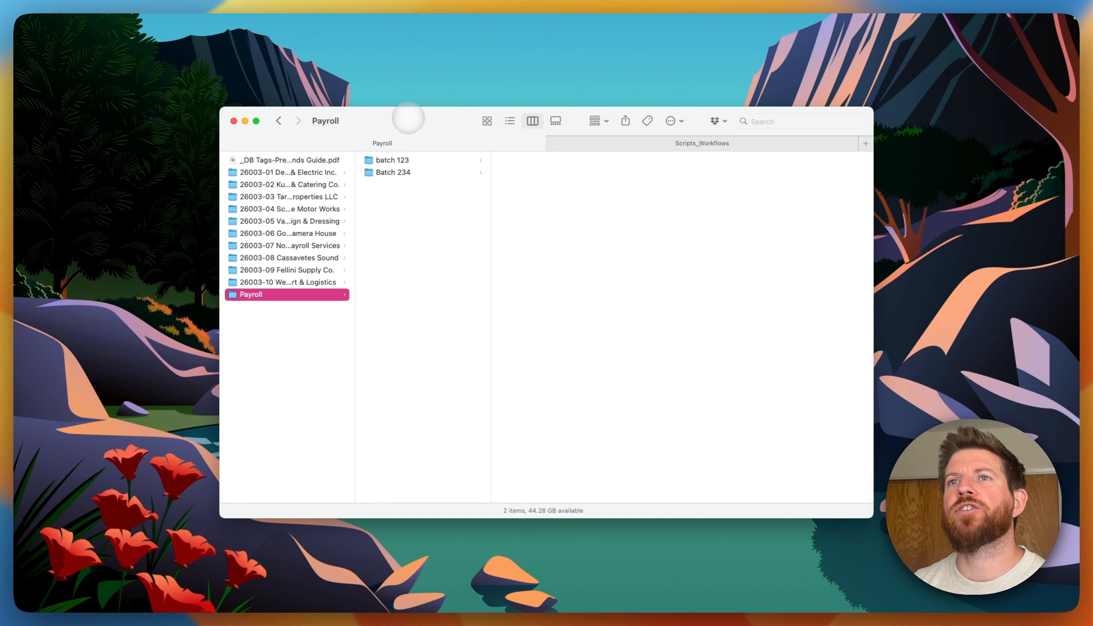
pyautogui.press('super+Up')
pyautogui.press('Up')
pyautogui.press('Up')
pyautogui.press('Up')
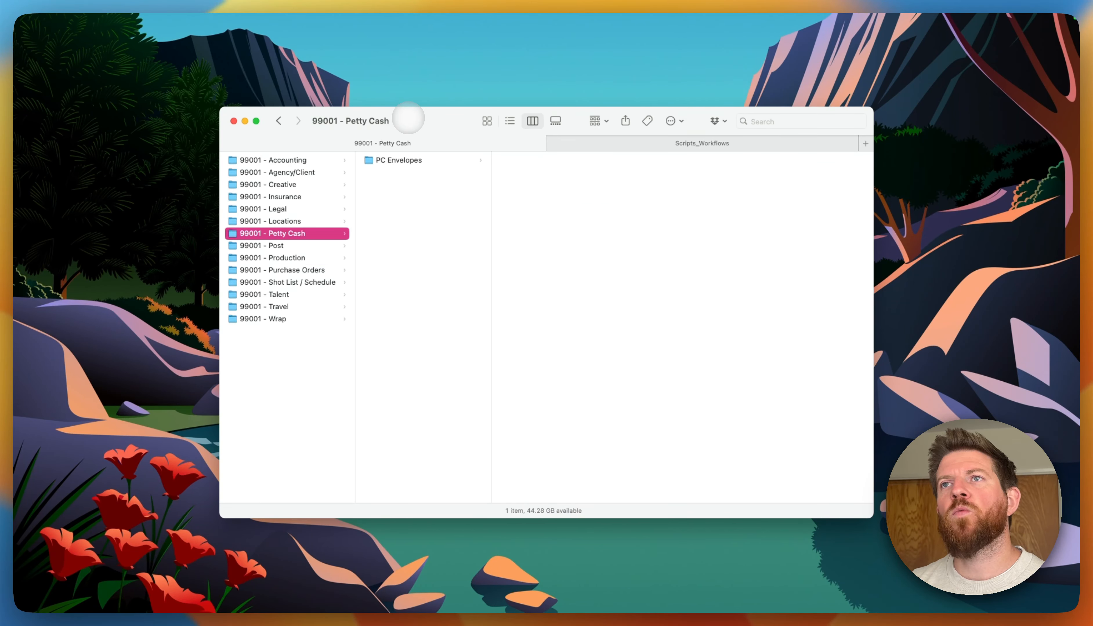
pyautogui.press('Right')
pyautogui.press('Right')
pyautogui.press('Down')
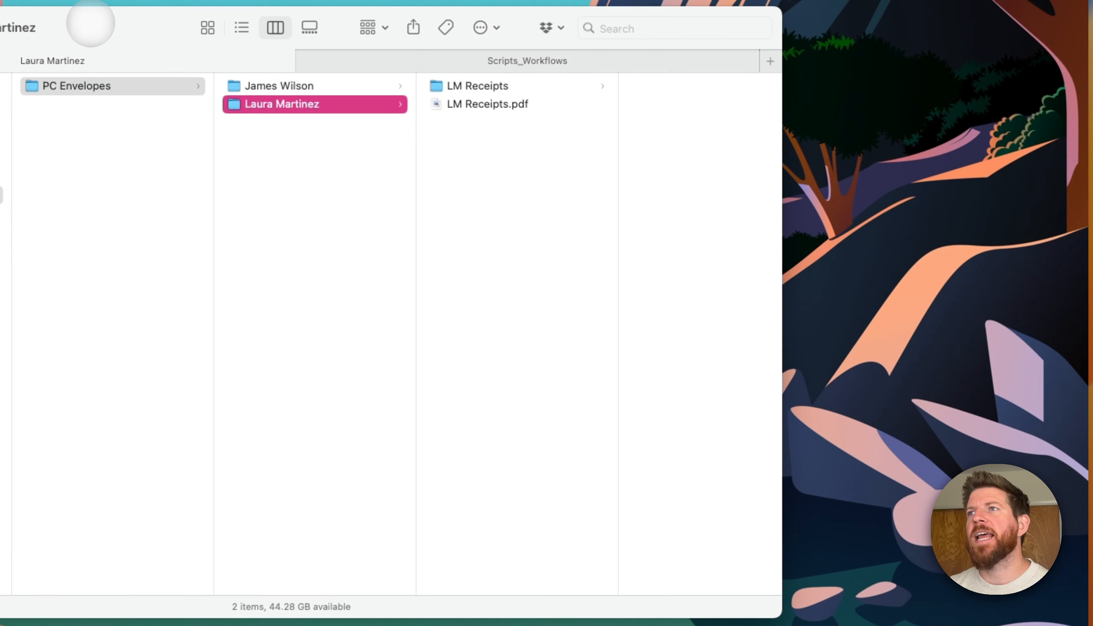
pyautogui.press('Right')
pyautogui.press('Up')
pyautogui.press('Down')
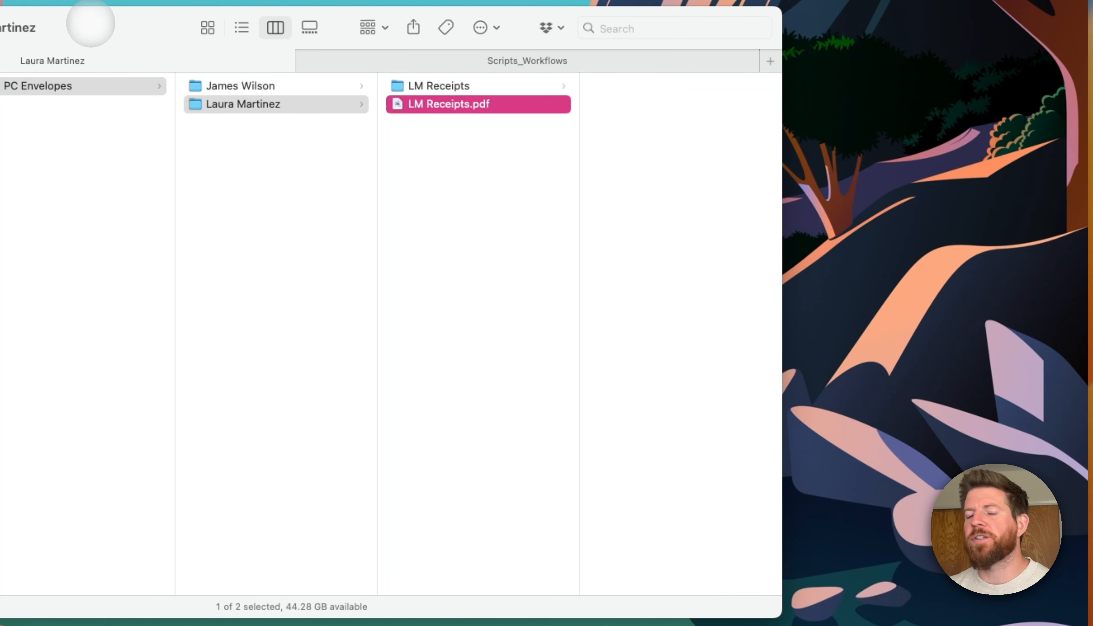
# Run the Extract Image From PDF v1.0 quick action on LM Receipts.pdf and show the file chooser in Columns view.
pyautogui.rightClick(460, 105)
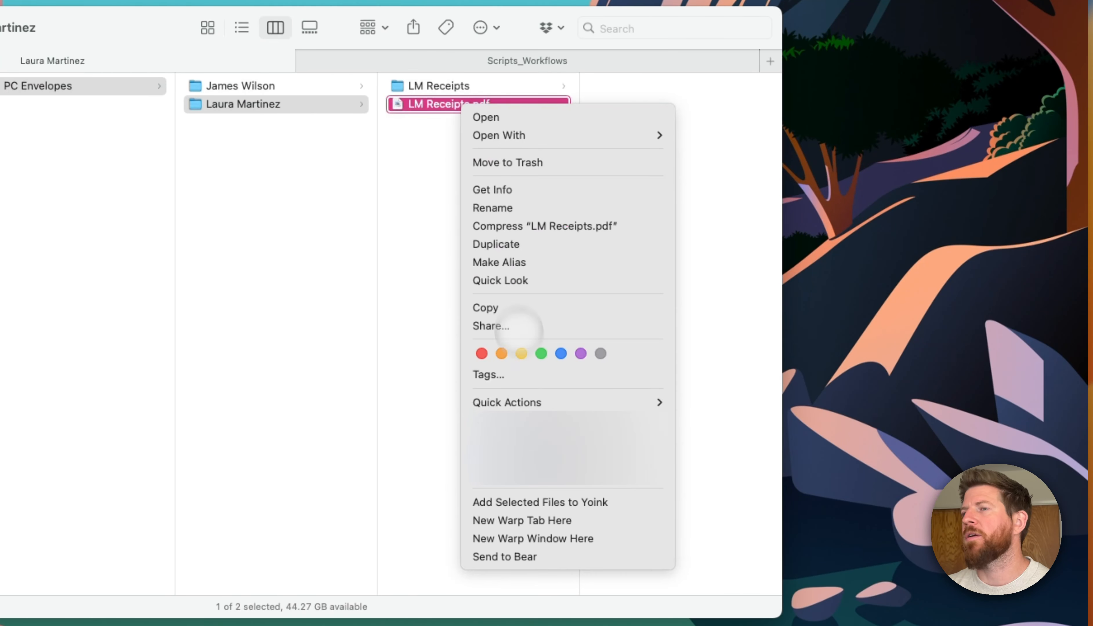
pyautogui.moveTo(532, 402)
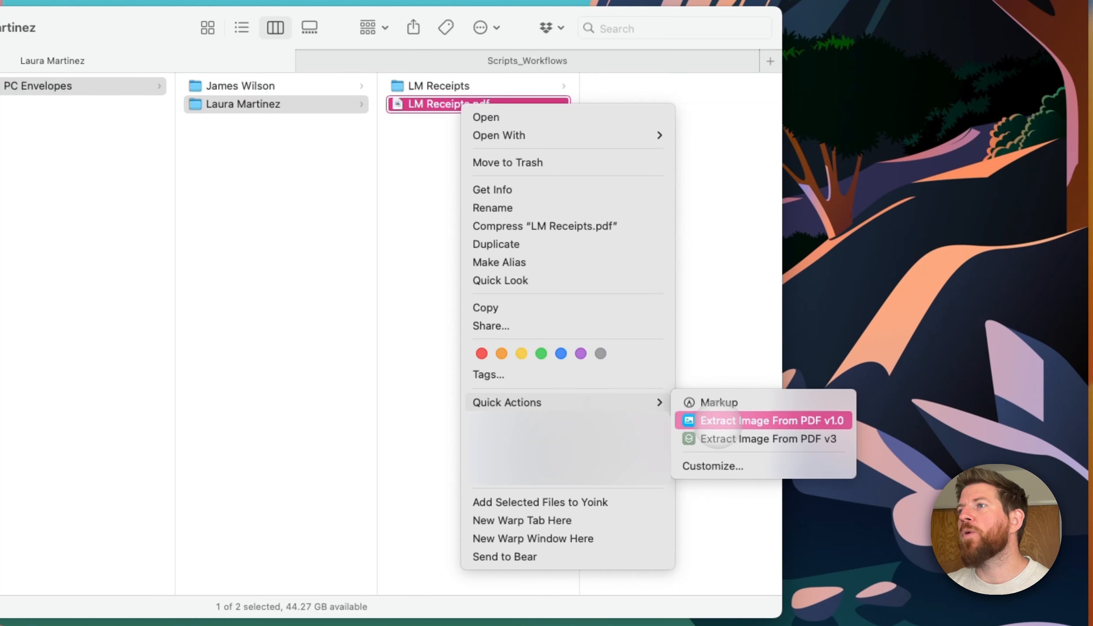
pyautogui.click(716, 422)
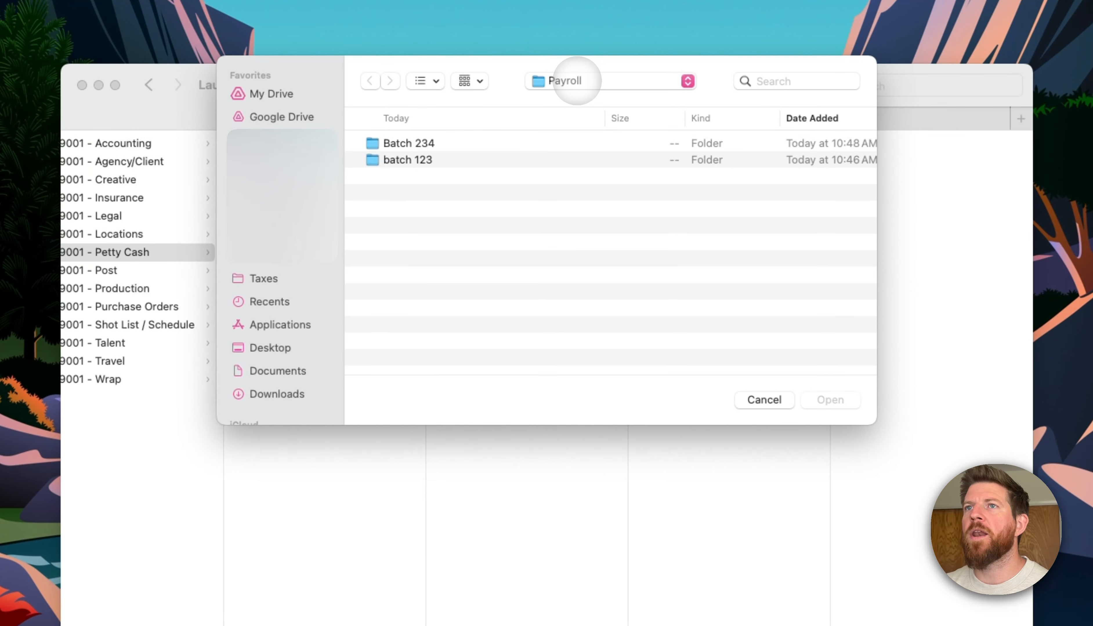
pyautogui.click(465, 78)
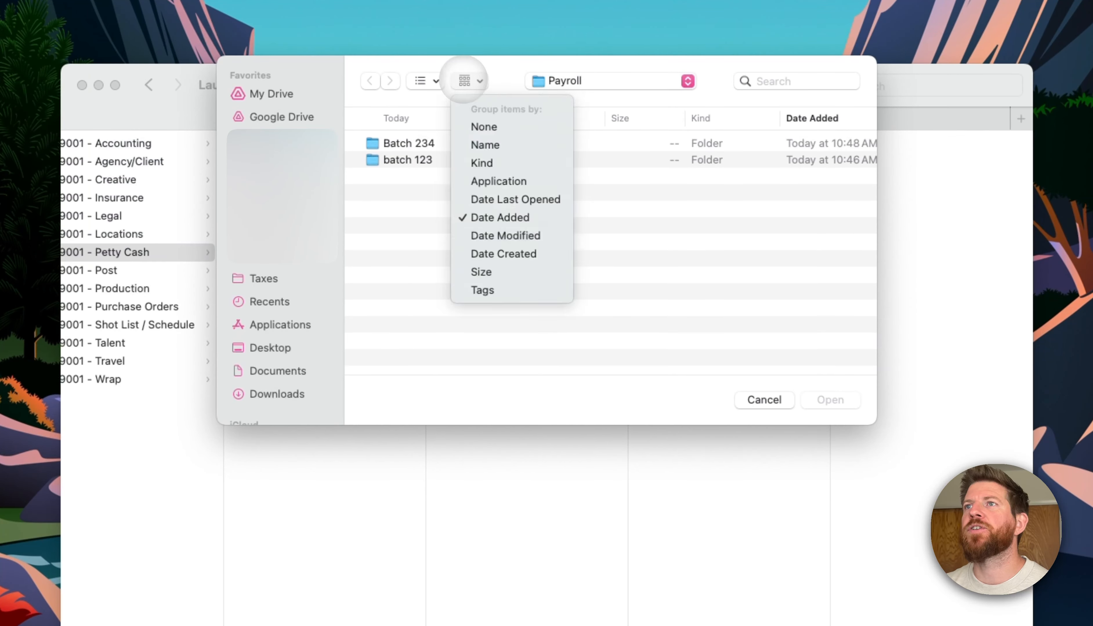
pyautogui.click(427, 81)
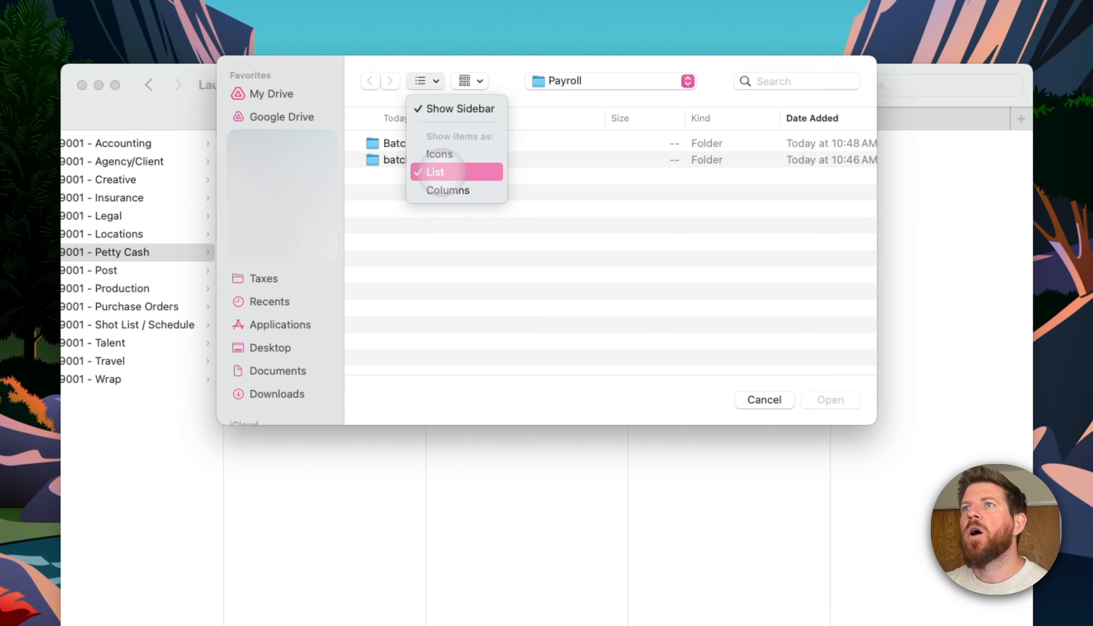
pyautogui.click(450, 193)
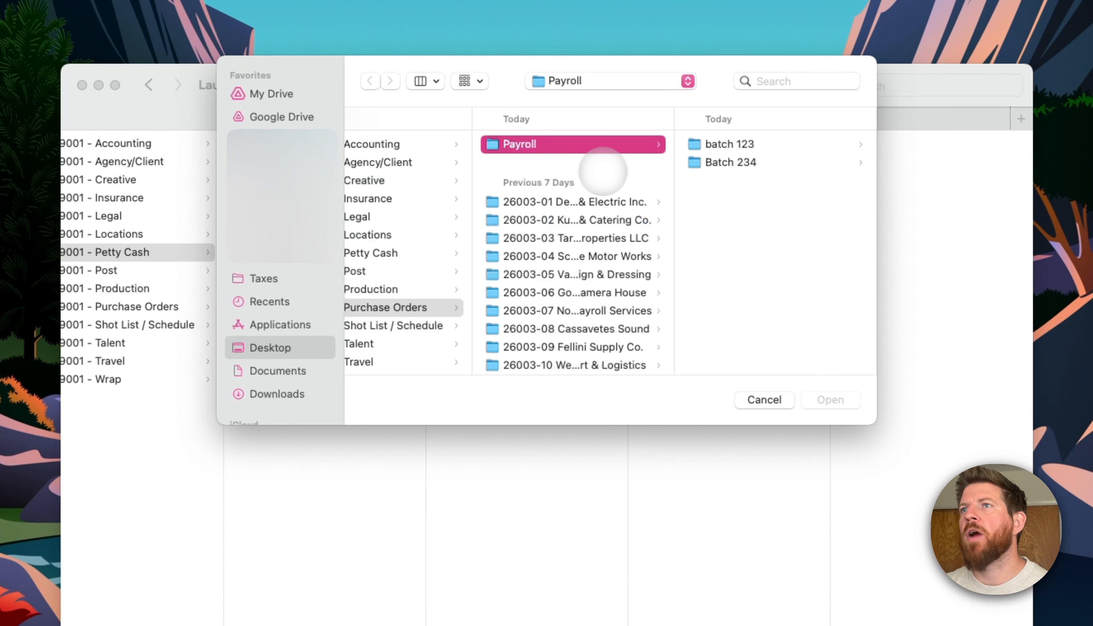
# Choose LM Receipts.pdf from the second PC Envelopes person's folder as the source and save the extracted images into that same folder.
pyautogui.press('Left')
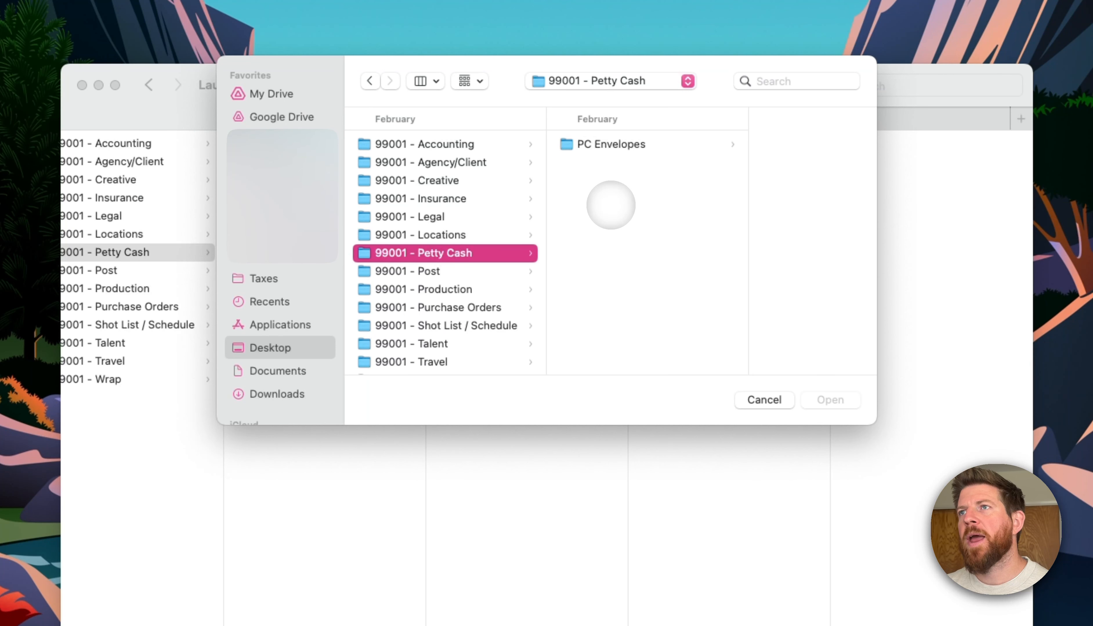
pyautogui.press('Right')
pyautogui.press('Right')
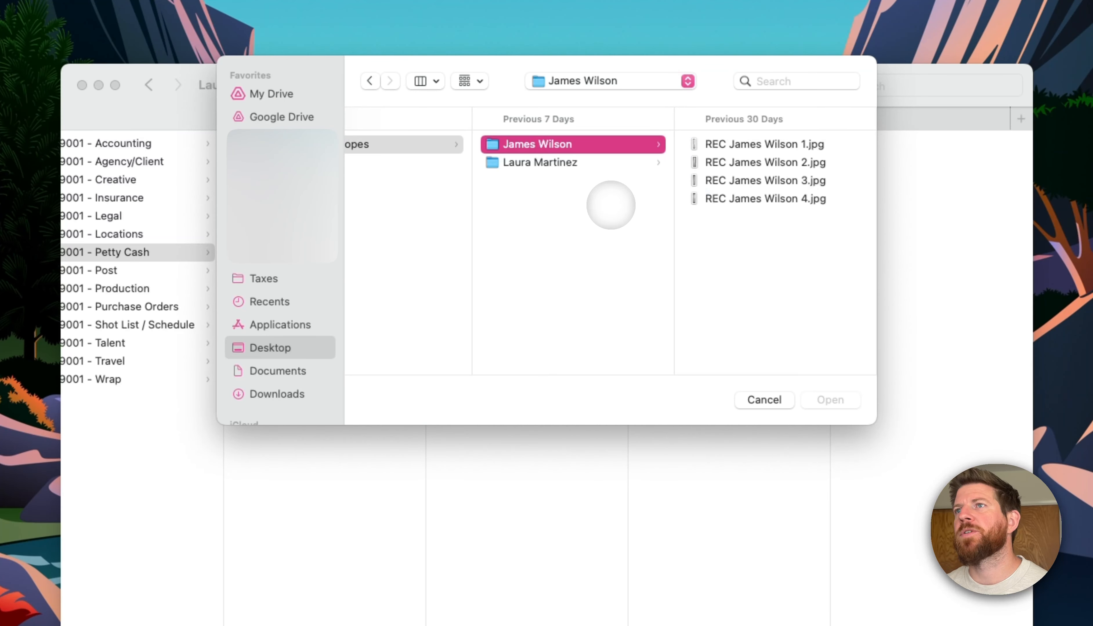
pyautogui.press('Down')
pyautogui.press('Right')
pyautogui.click(550, 202)
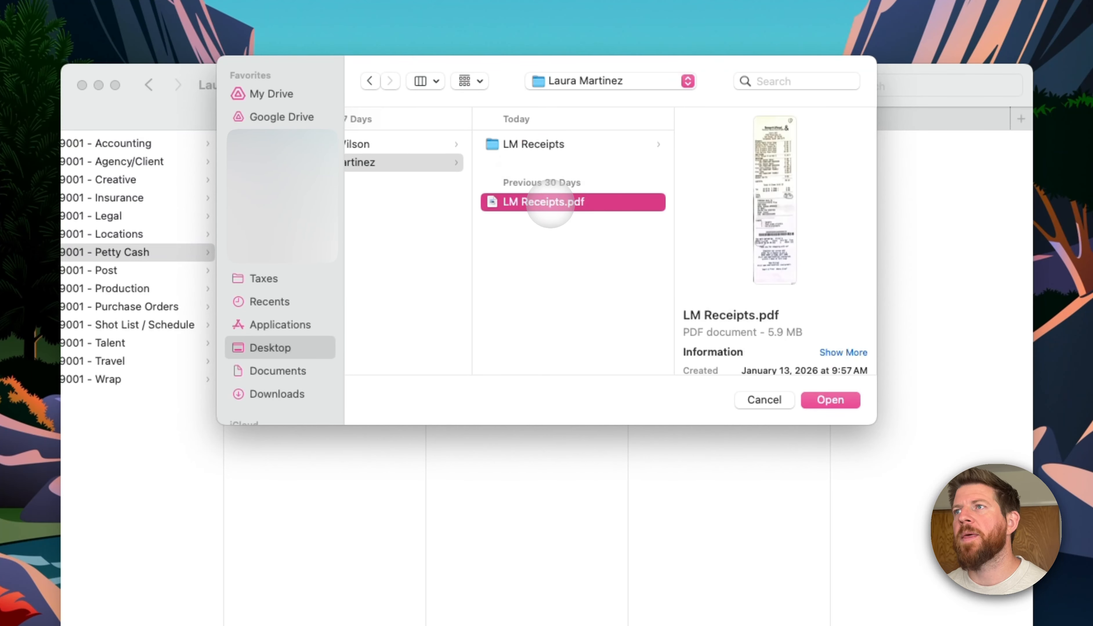
pyautogui.doubleClick(550, 202)
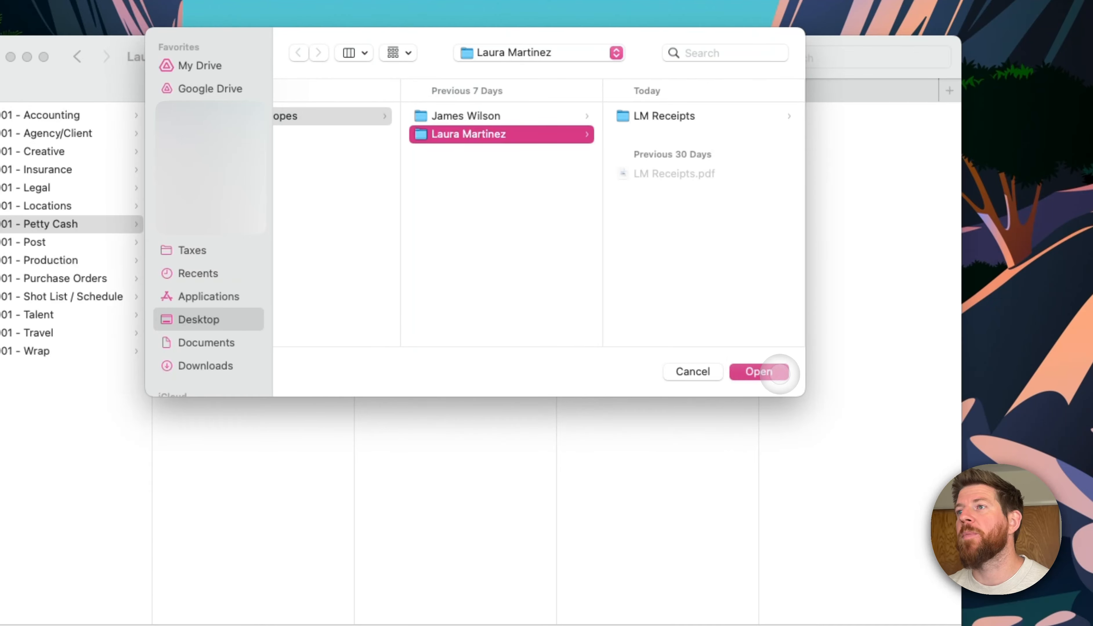
pyautogui.click(761, 372)
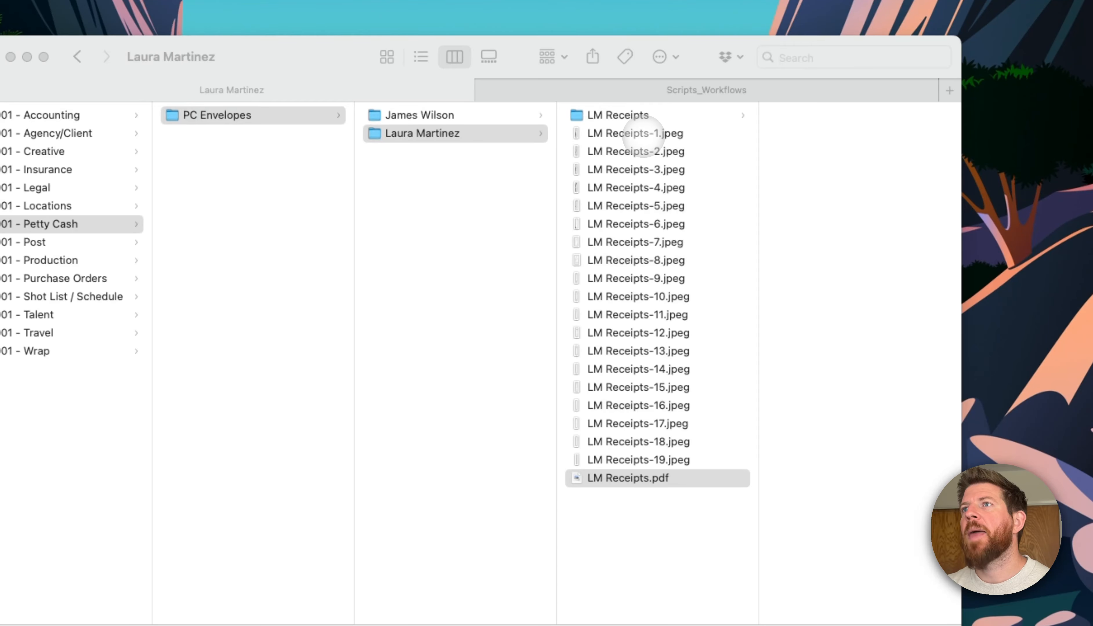
# Select the extracted images LM Receipts-1.jpeg through LM Receipts-19.jpeg to review them, and select the source LM Receipts.pdf.
pyautogui.click(638, 134)
pyautogui.keyDown('shift'); pyautogui.click(647, 459); pyautogui.keyUp('shift')
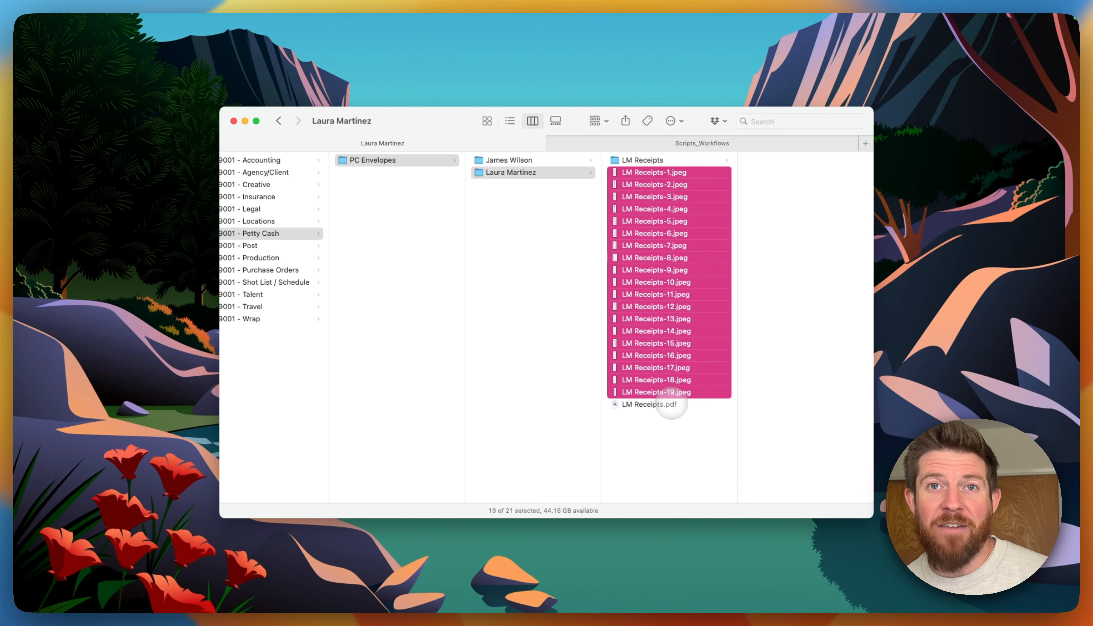
pyautogui.click(663, 404)
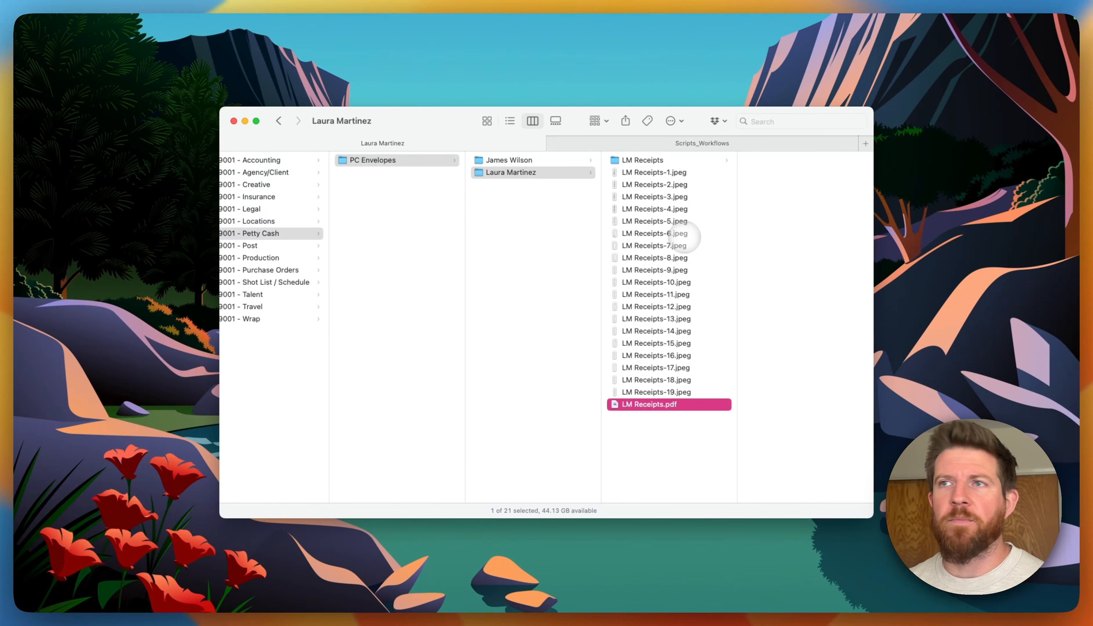
# Switch to Shortcuts and open the Extract Image From PDF v1.0 shortcut to view its actions.
pyautogui.press('super+Tab')
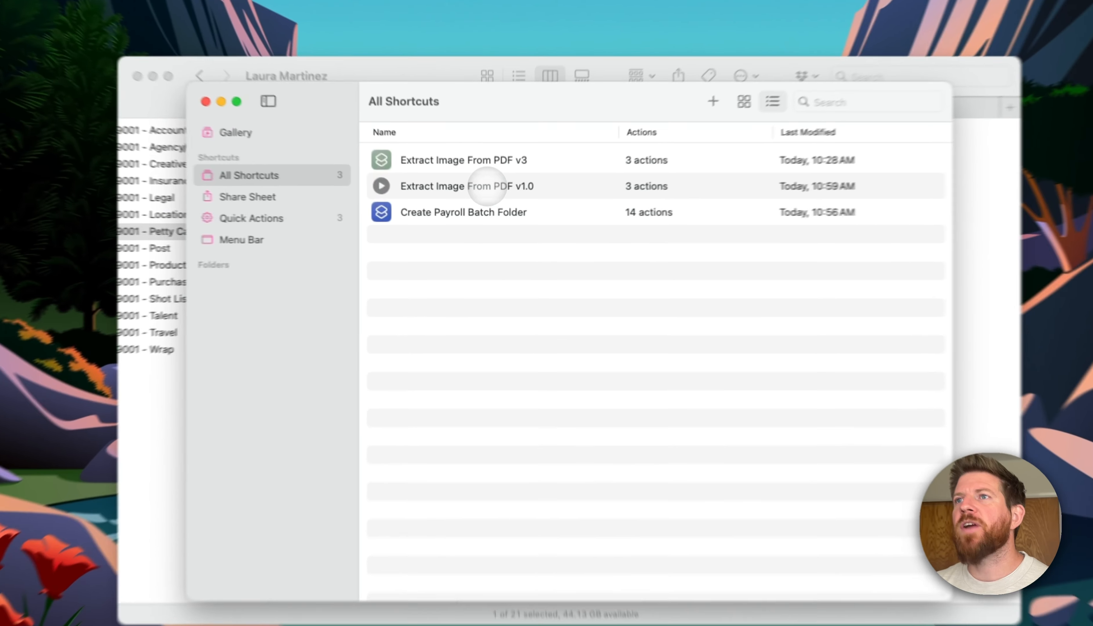
pyautogui.click(487, 200)
pyautogui.doubleClick(487, 182)
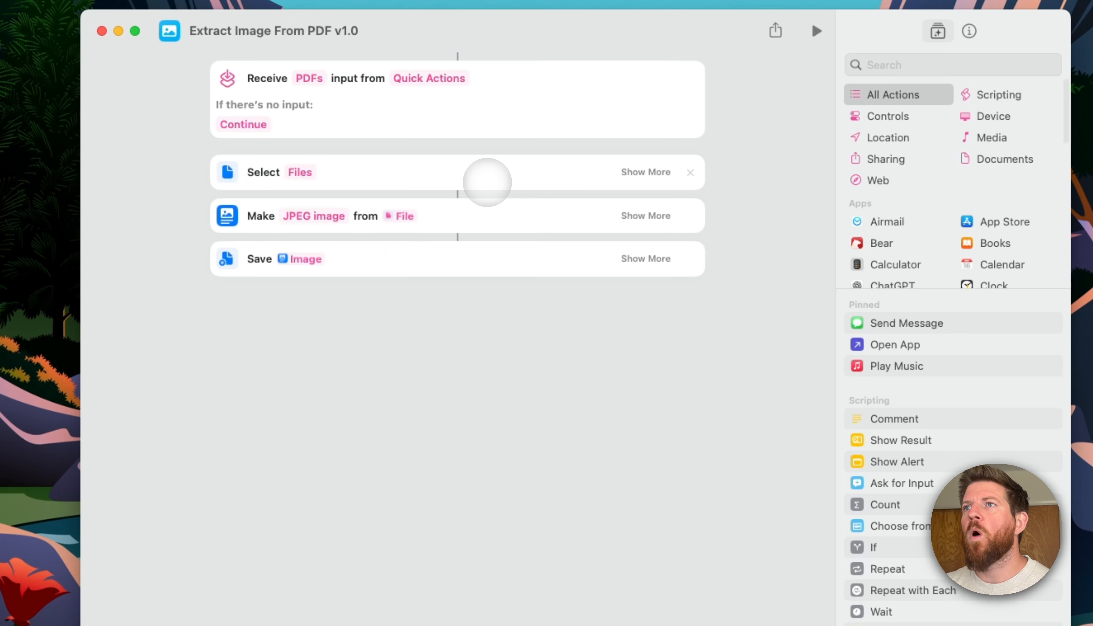